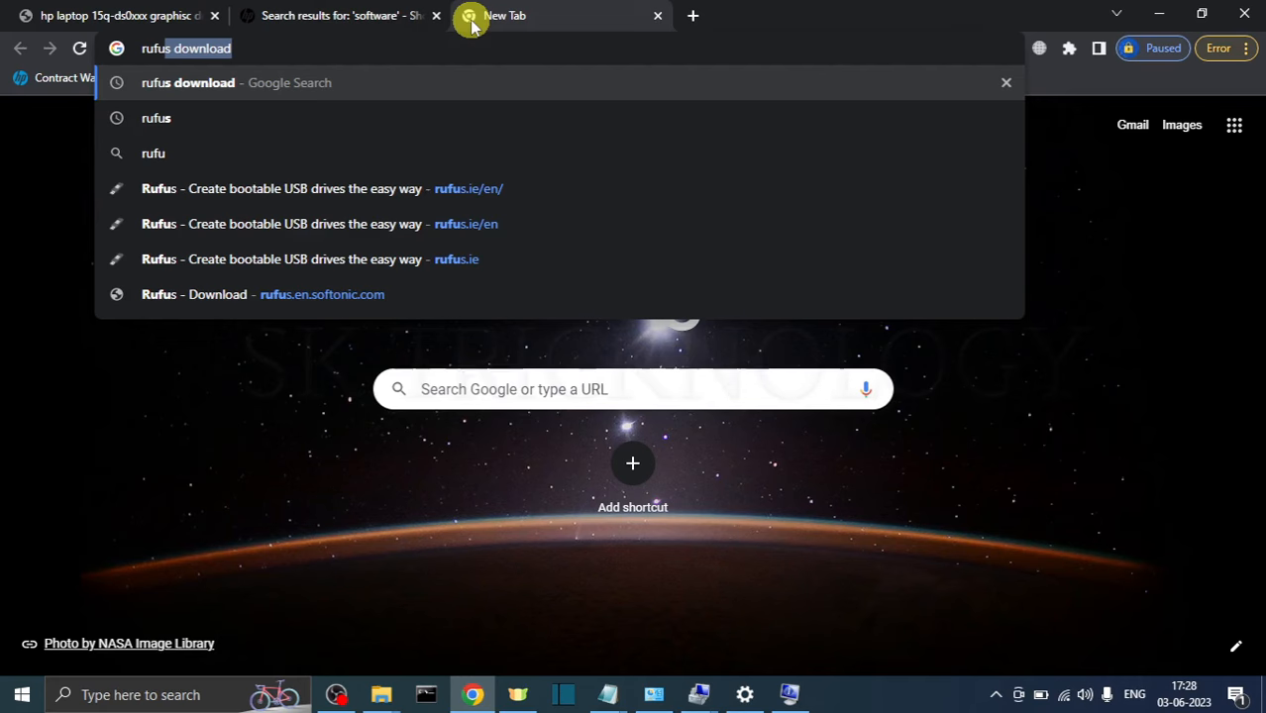
- Search the web for "rufus download" and open the official Rufus website
{"action": "key", "text": "Right"}
{"action": "key", "text": "Return"}
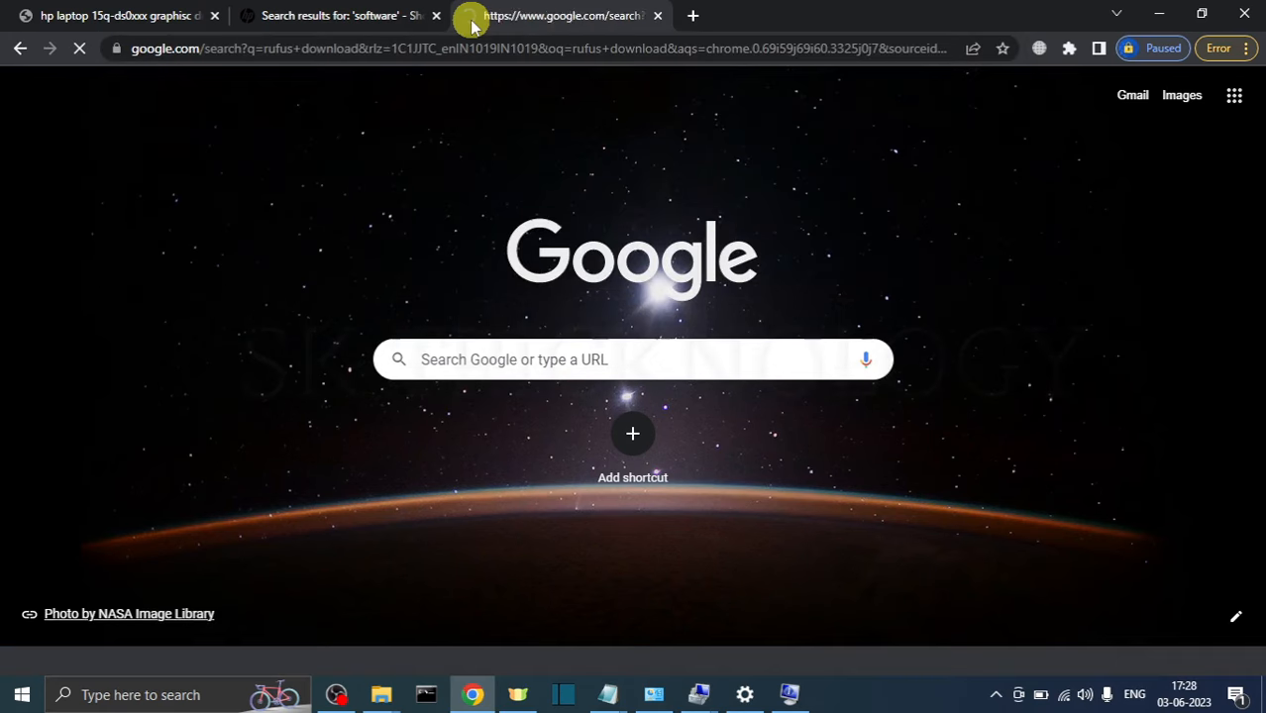
{"action": "left_click", "coordinate": [297, 295]}
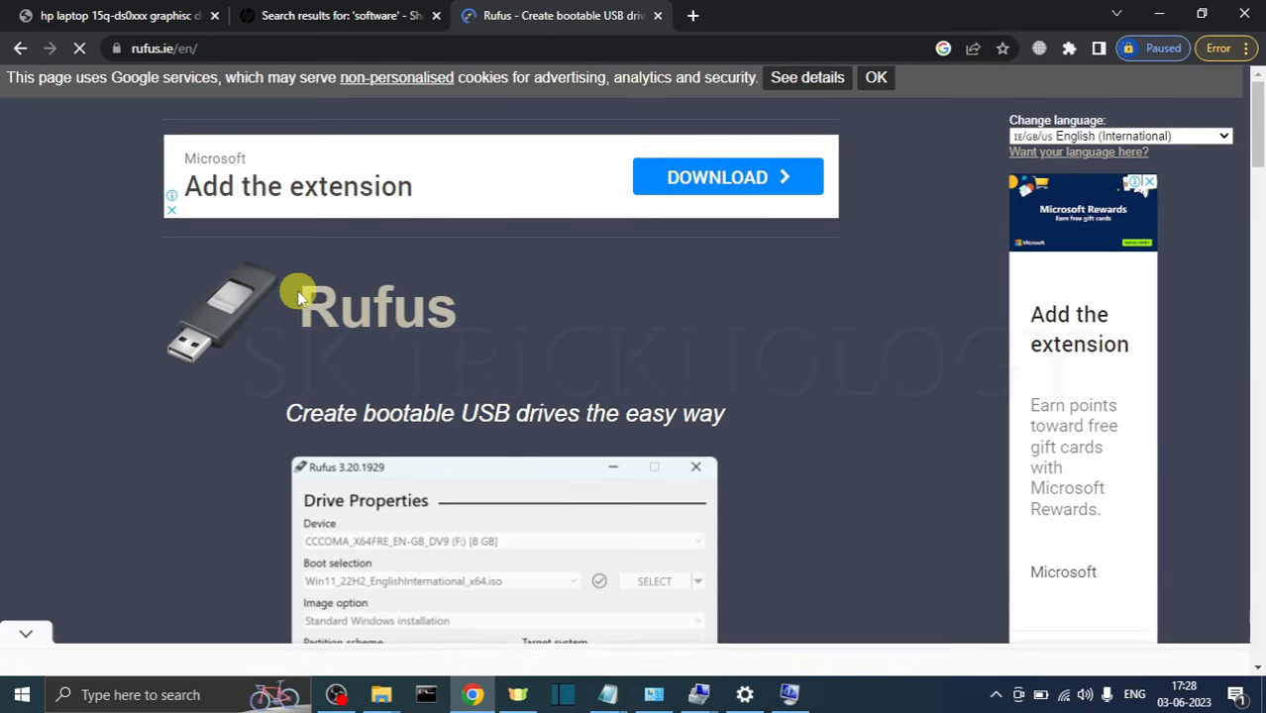
- Download the standard Windows x64 release rufus-4.1.exe from the site's latest releases table
{"action": "scroll", "coordinate": [297, 307], "scroll_direction": "down", "scroll_amount": 2}
{"action": "left_click", "coordinate": [30, 552]}
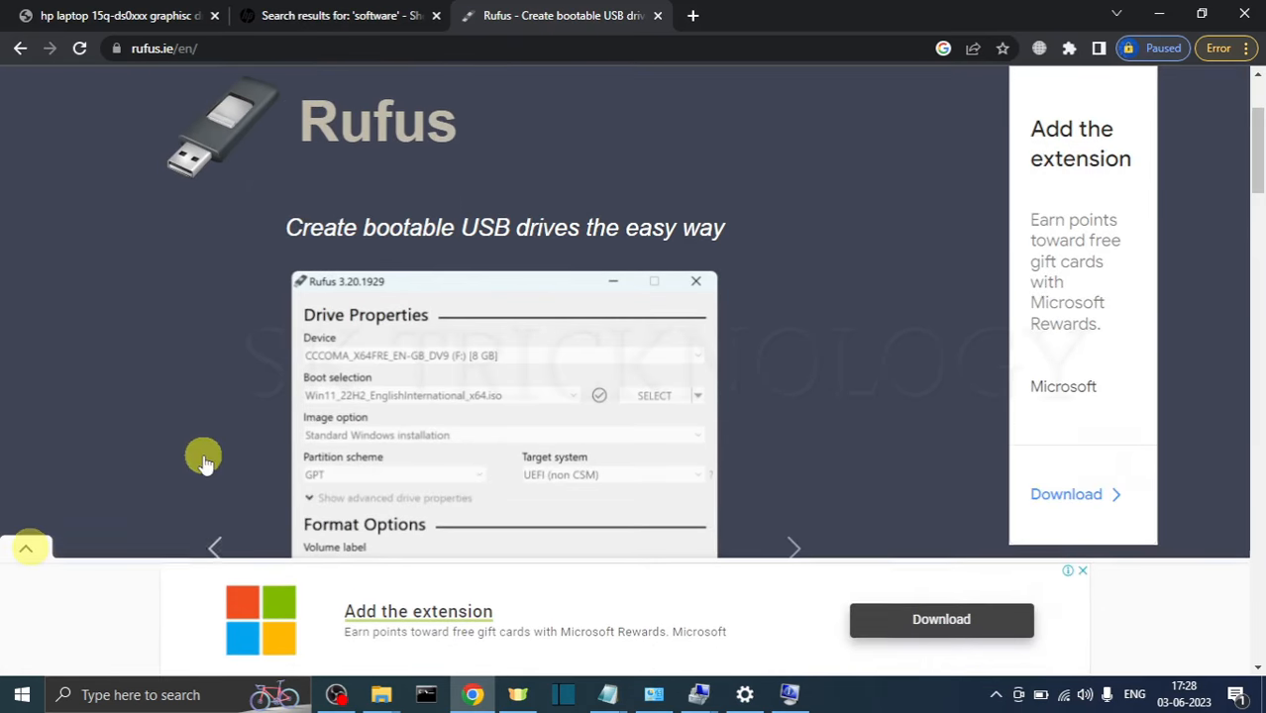
{"action": "scroll", "coordinate": [203, 458], "scroll_direction": "down", "scroll_amount": 7}
{"action": "scroll", "coordinate": [246, 472], "scroll_direction": "down", "scroll_amount": 3}
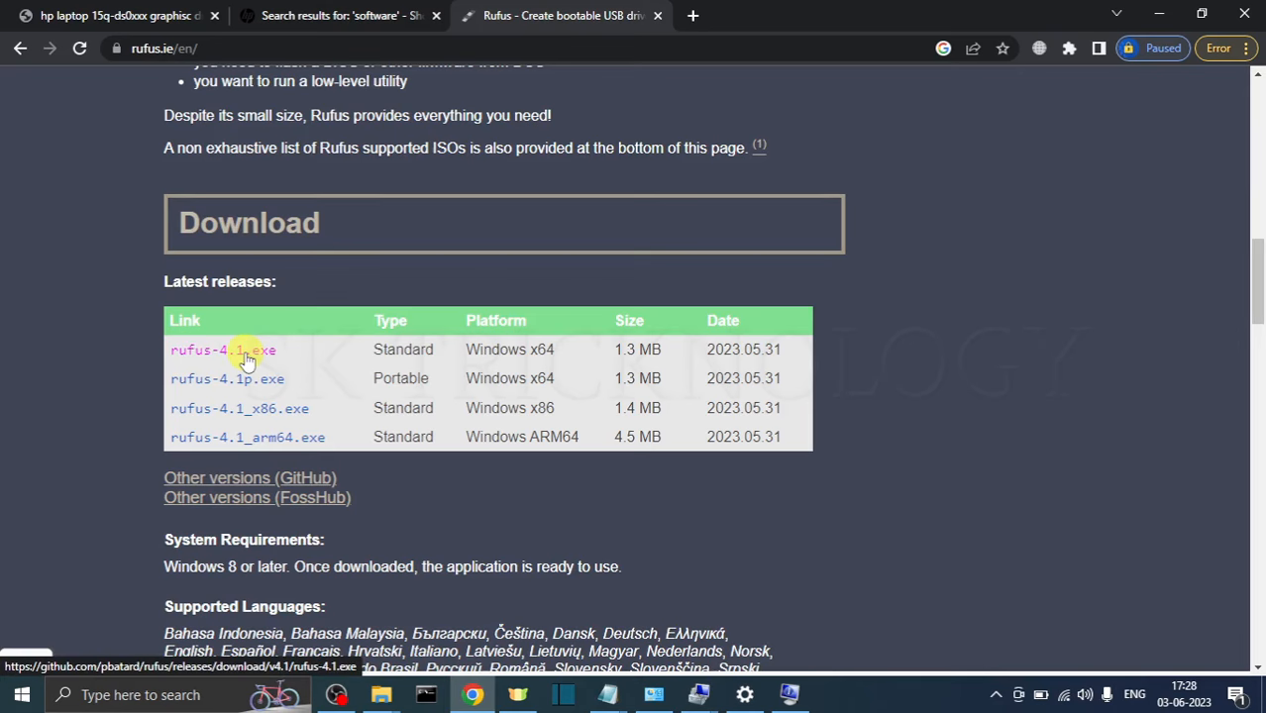
{"action": "left_click", "coordinate": [246, 356]}
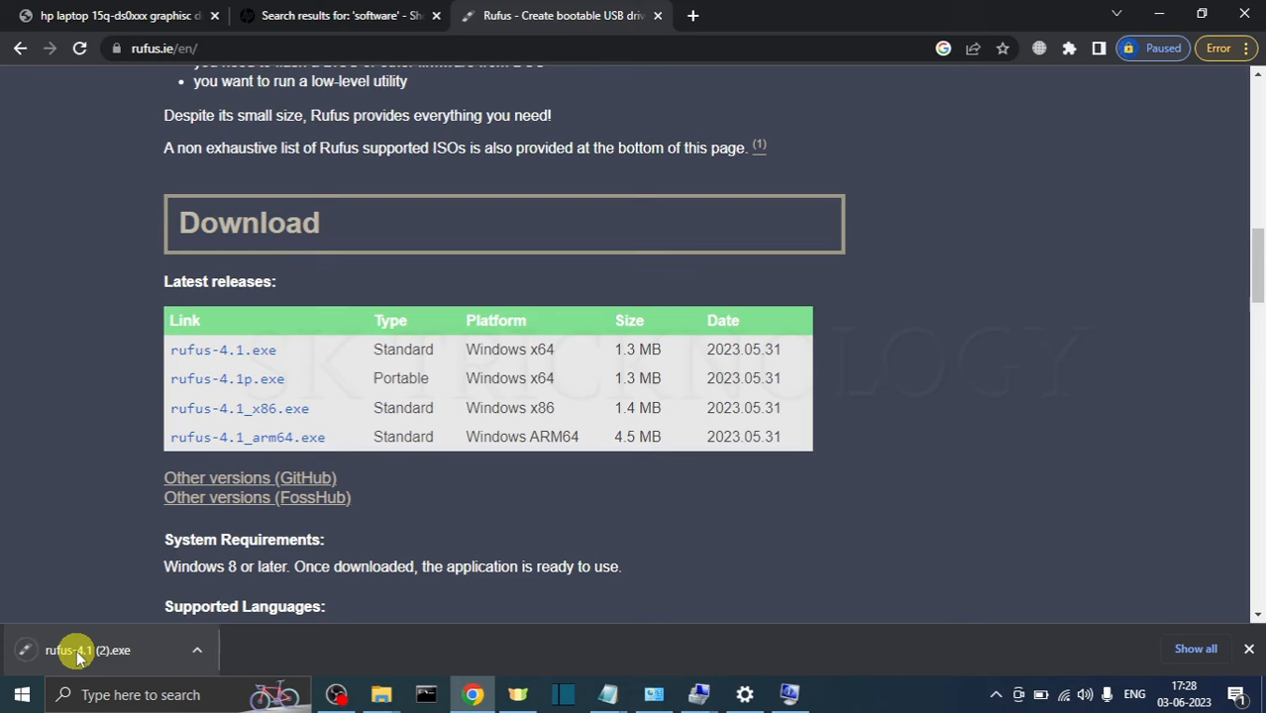
- Run the downloaded Rufus executable, allow it to make changes to the device, and minimize the browser
{"action": "left_click", "coordinate": [78, 649]}
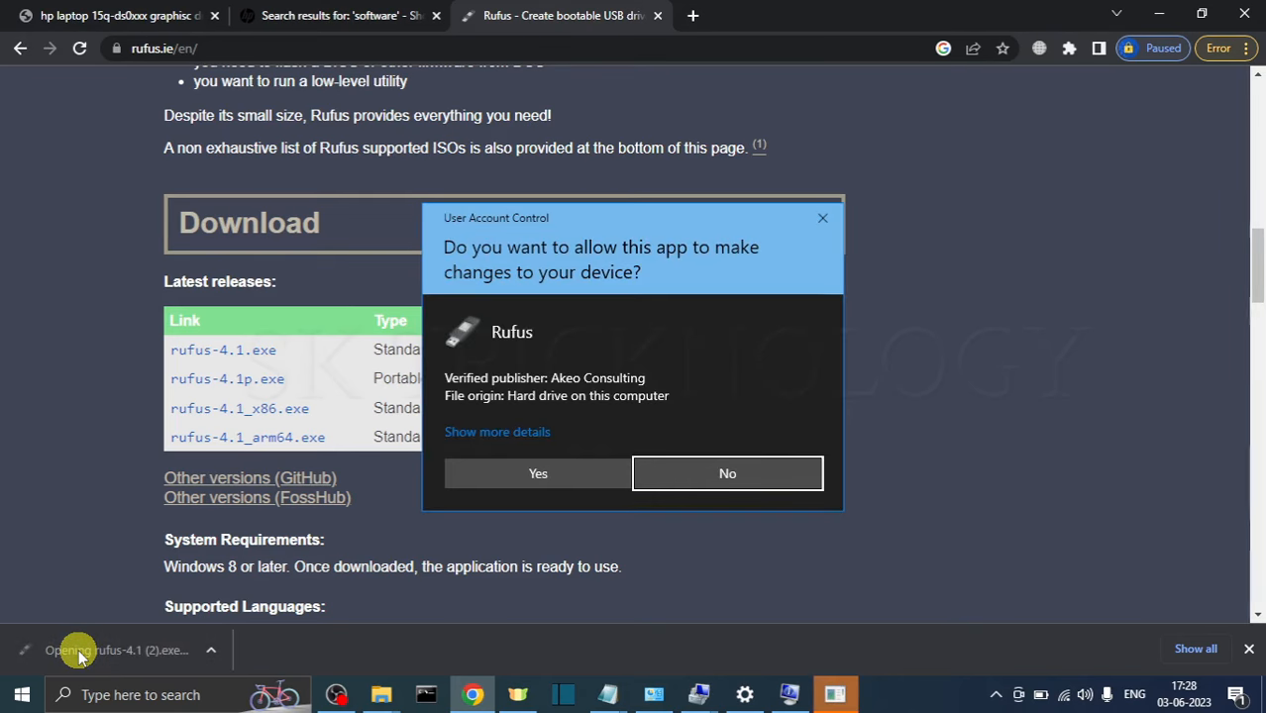
{"action": "left_click", "coordinate": [555, 475]}
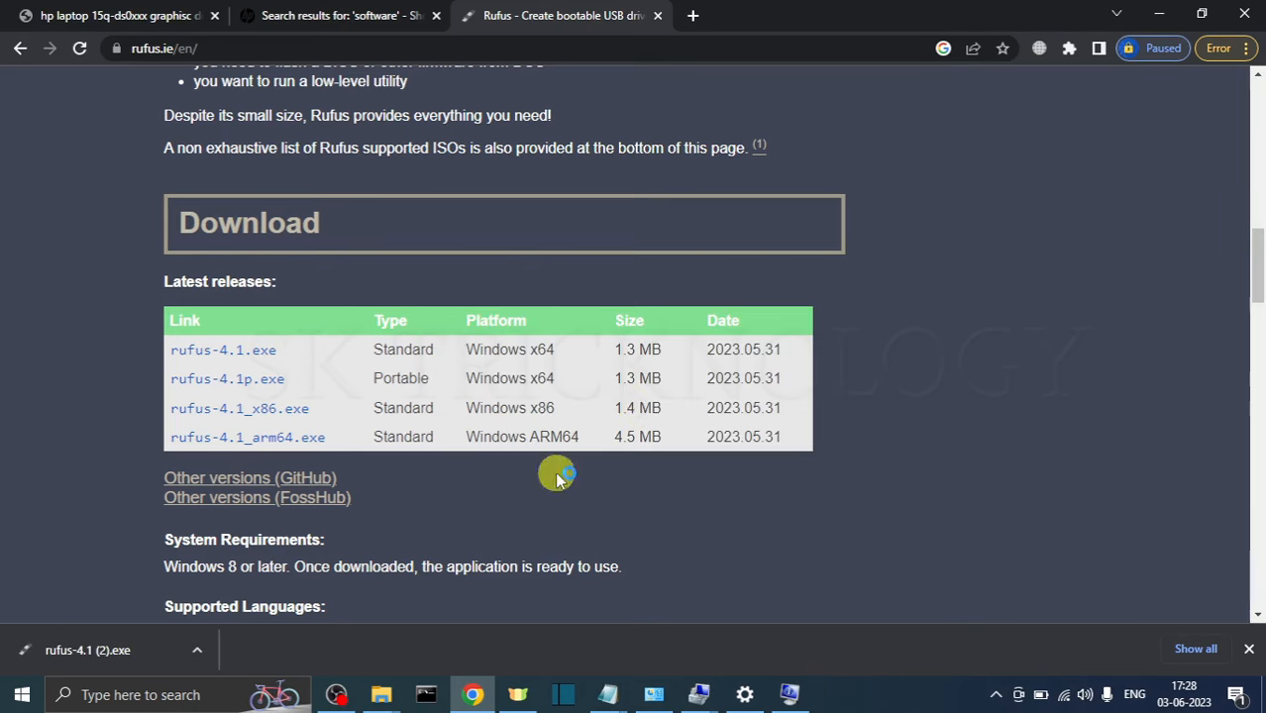
{"action": "left_click", "coordinate": [1152, 12]}
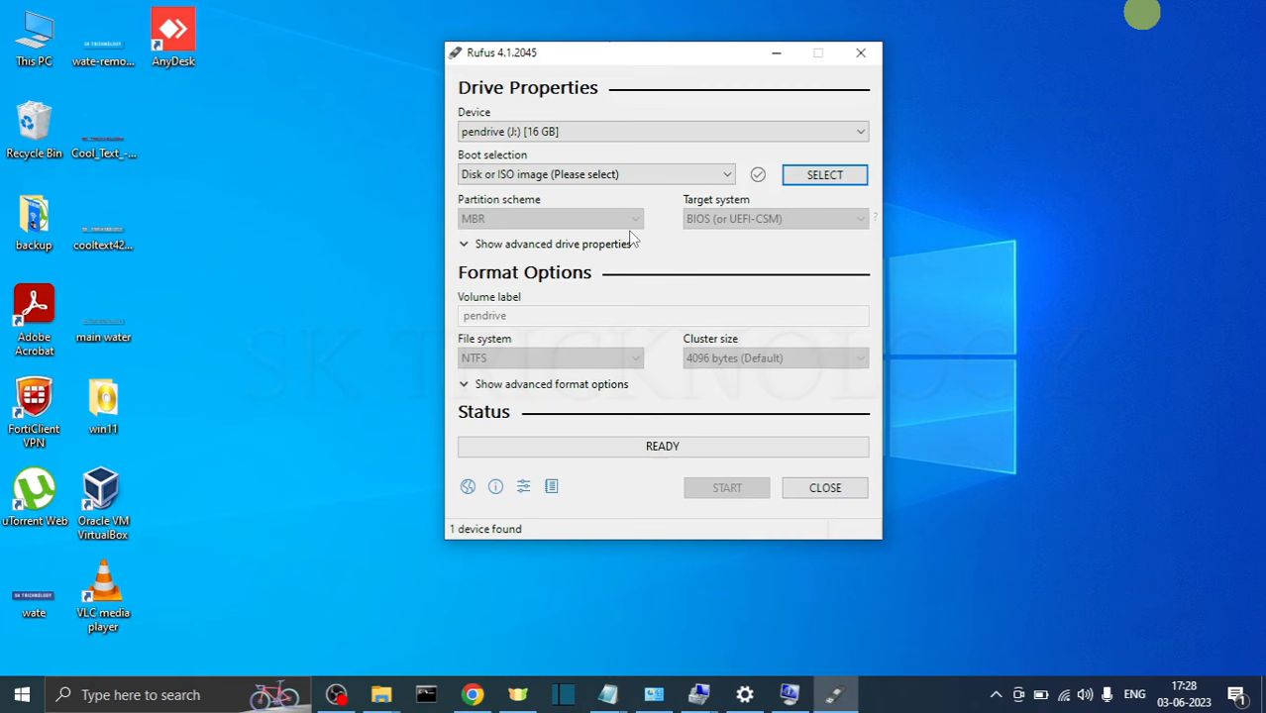
- Use pendrive (J:) as the device and load Win11_English_x64v1.iso from the win11 folder as the boot image
{"action": "left_click", "coordinate": [503, 132]}
{"action": "left_click", "coordinate": [505, 136]}
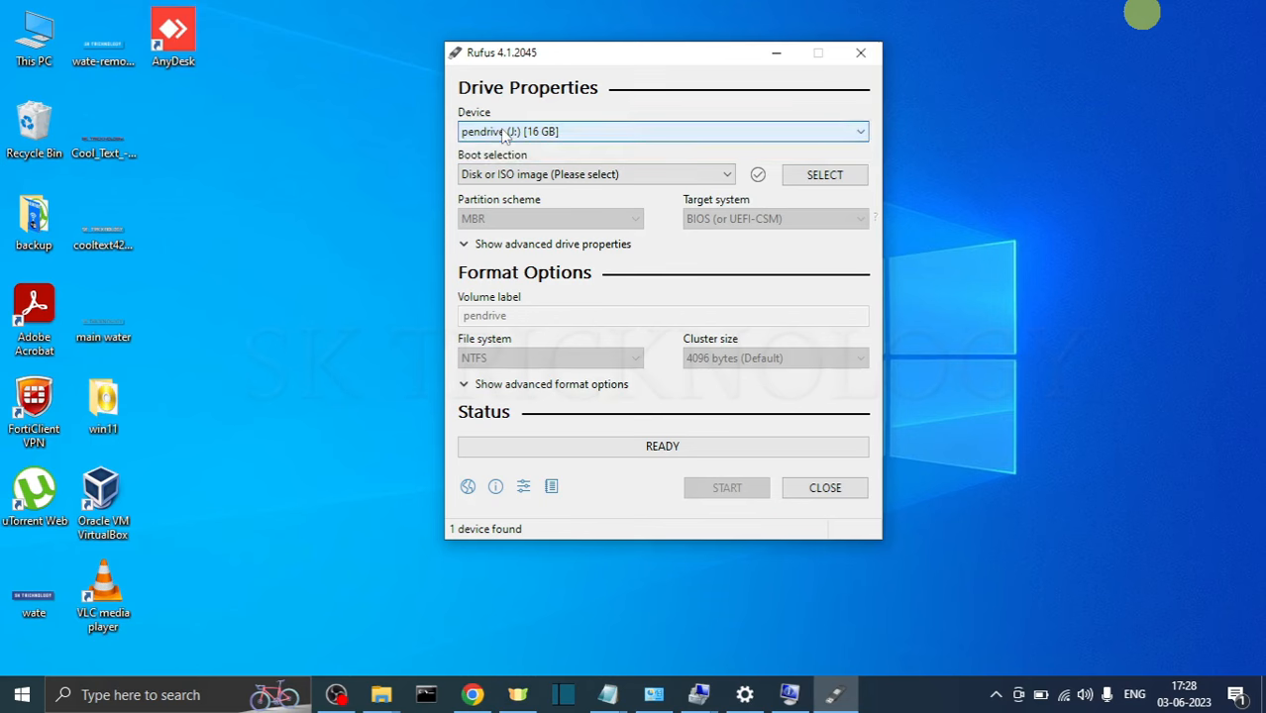
{"action": "left_click", "coordinate": [837, 178]}
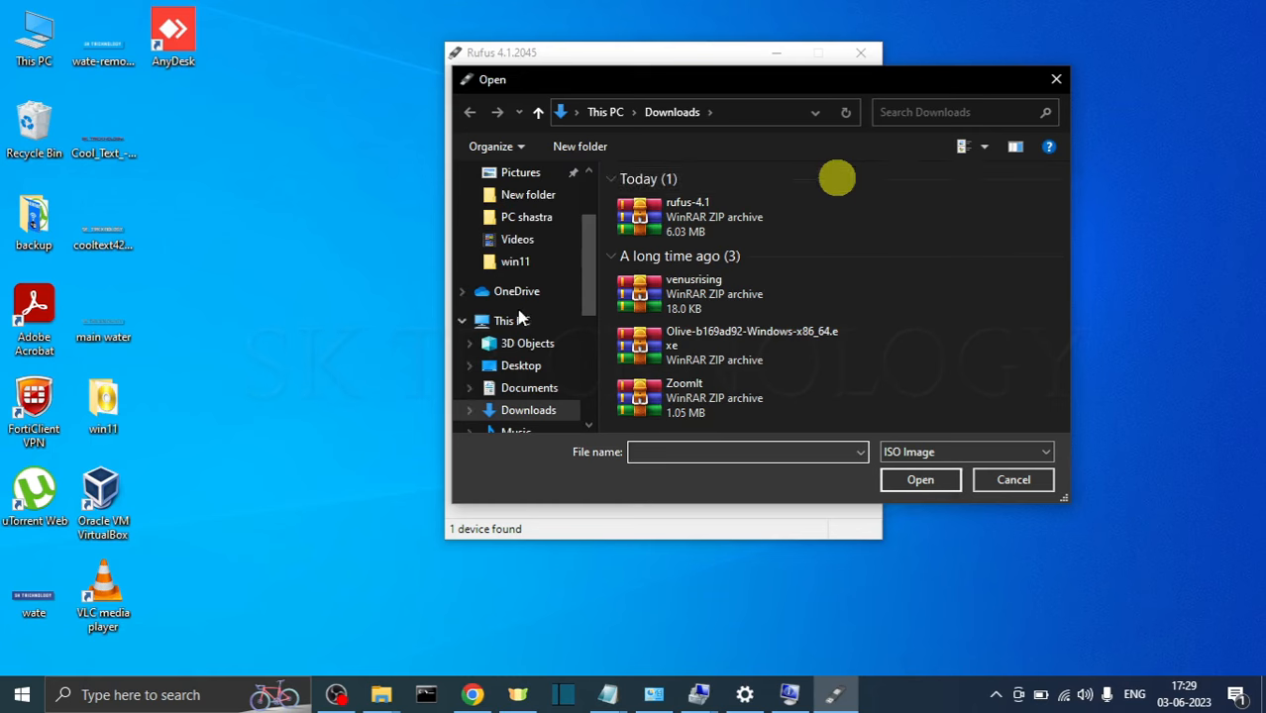
{"action": "left_click", "coordinate": [517, 320]}
{"action": "scroll", "coordinate": [721, 311], "scroll_direction": "down", "scroll_amount": 5}
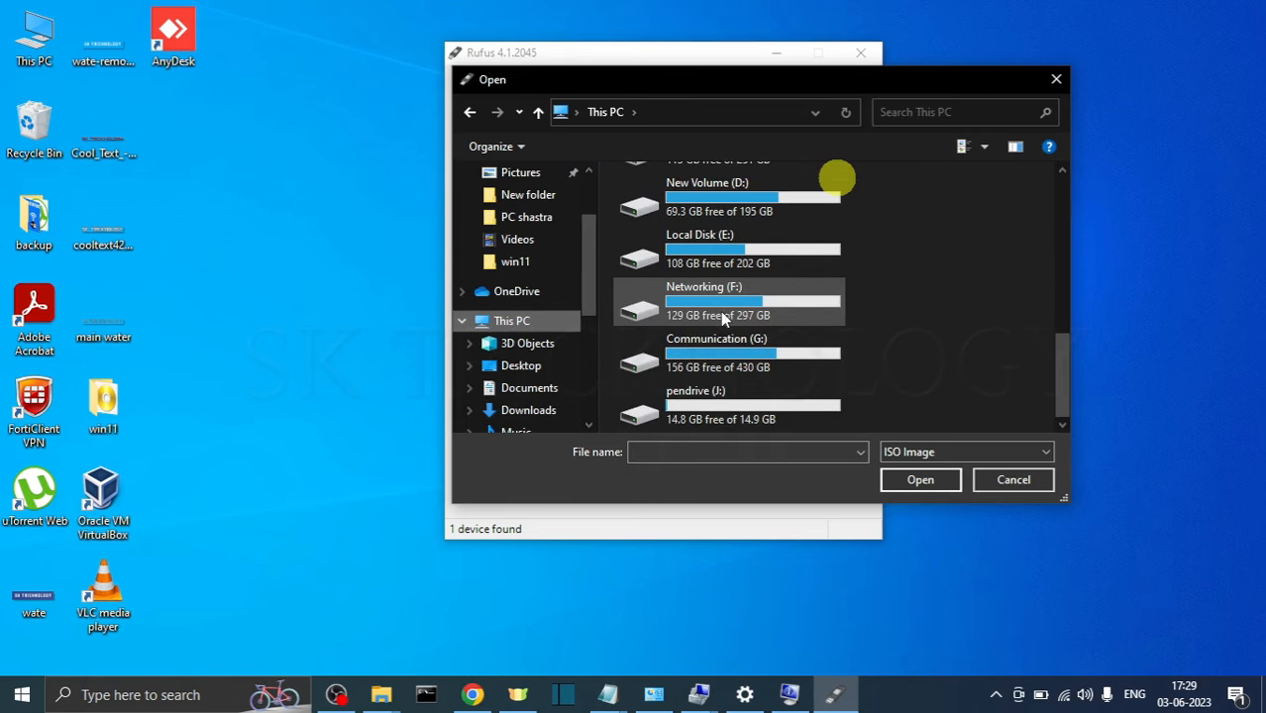
{"action": "scroll", "coordinate": [720, 311], "scroll_direction": "up", "scroll_amount": 2}
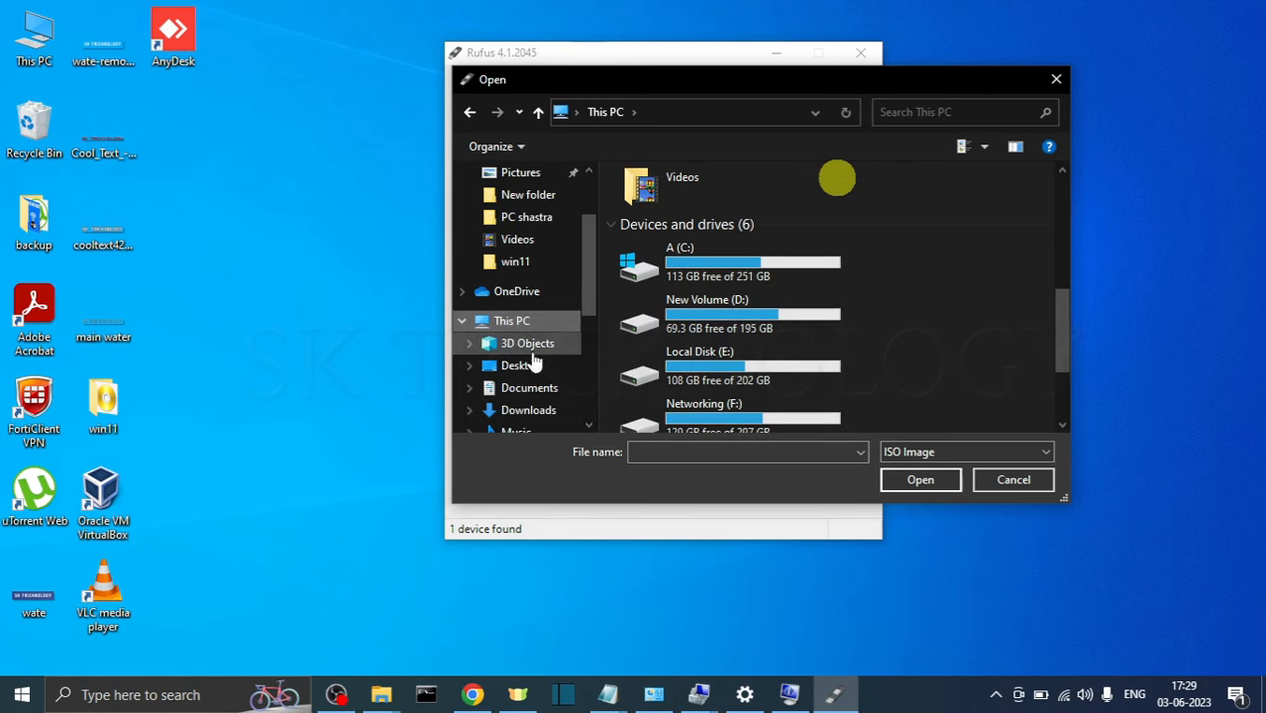
{"action": "left_click", "coordinate": [524, 267]}
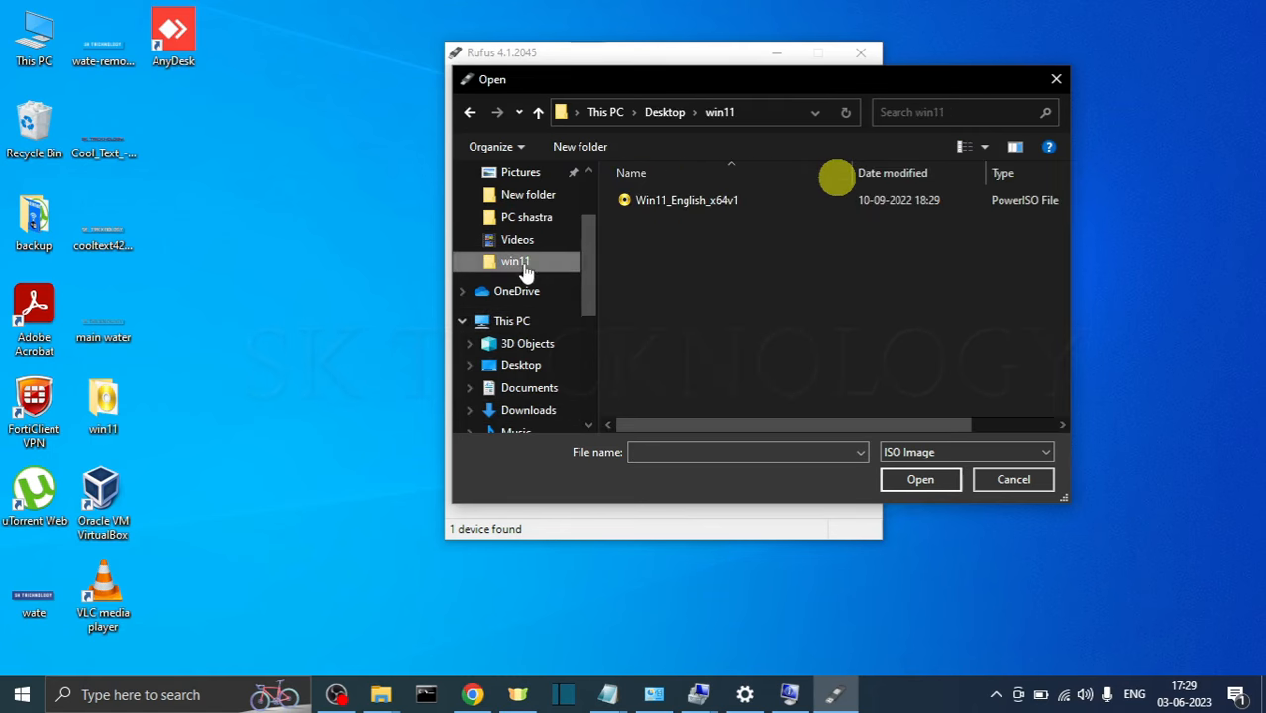
{"action": "double_click", "coordinate": [671, 203]}
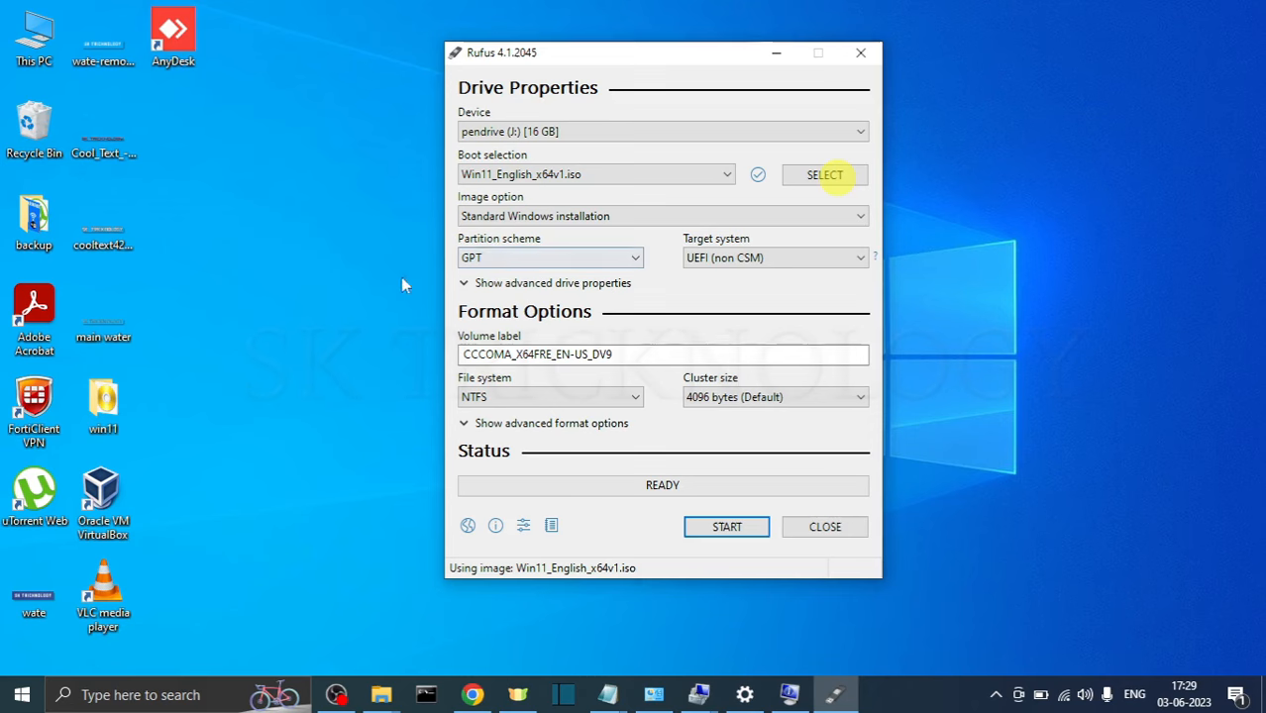
{"action": "left_click", "coordinate": [480, 259]}
{"action": "left_click", "coordinate": [479, 257]}
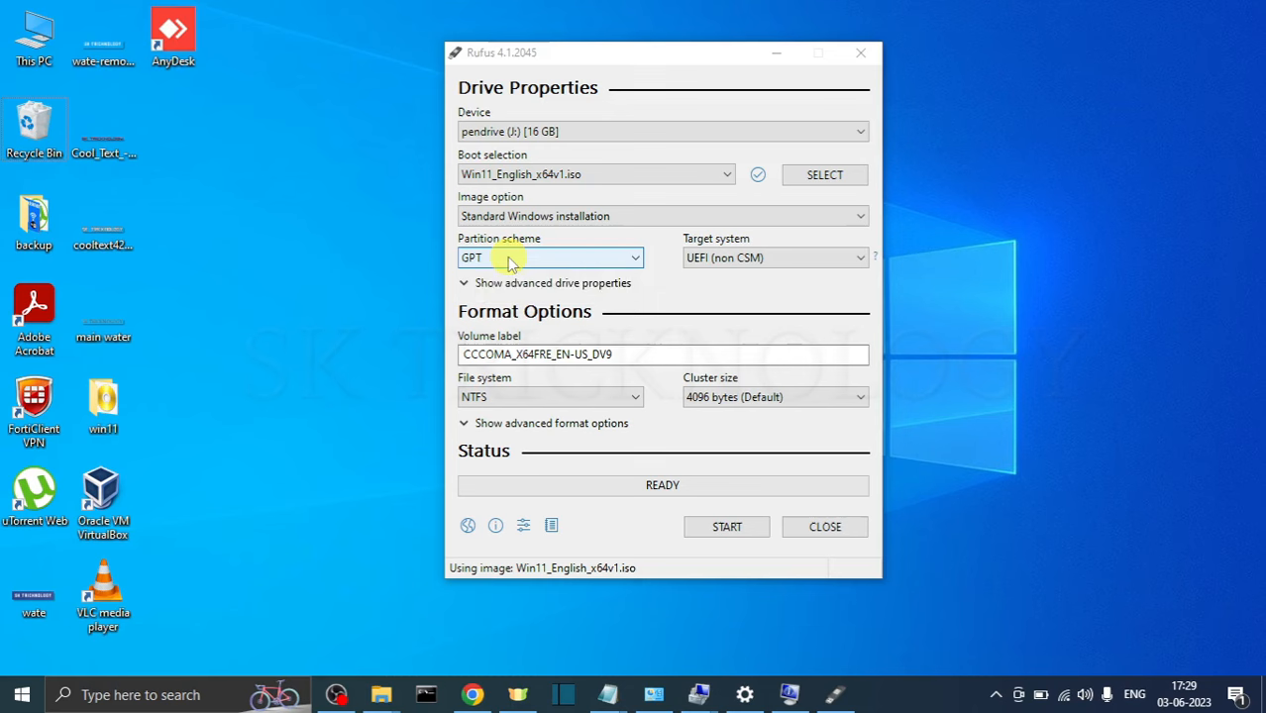
{"action": "left_click", "coordinate": [510, 260]}
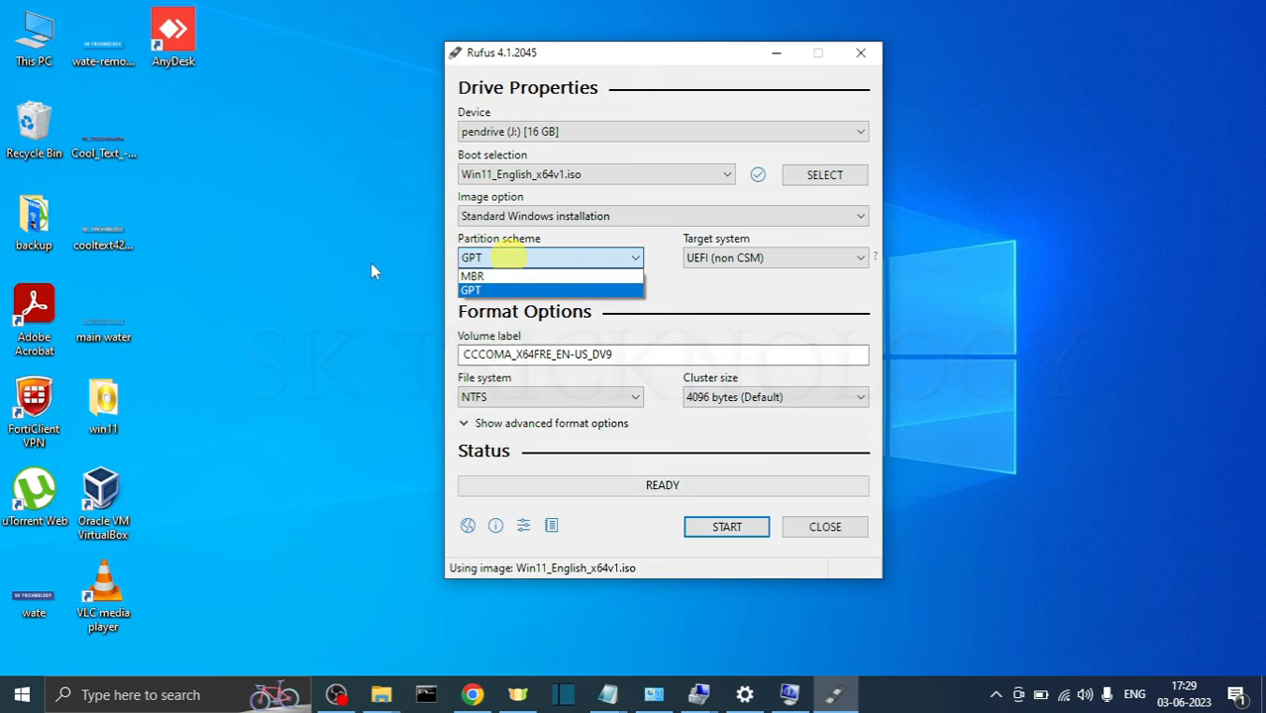
- Open Computer Management for This PC and display Disk Management
{"action": "double_click", "coordinate": [37, 52]}
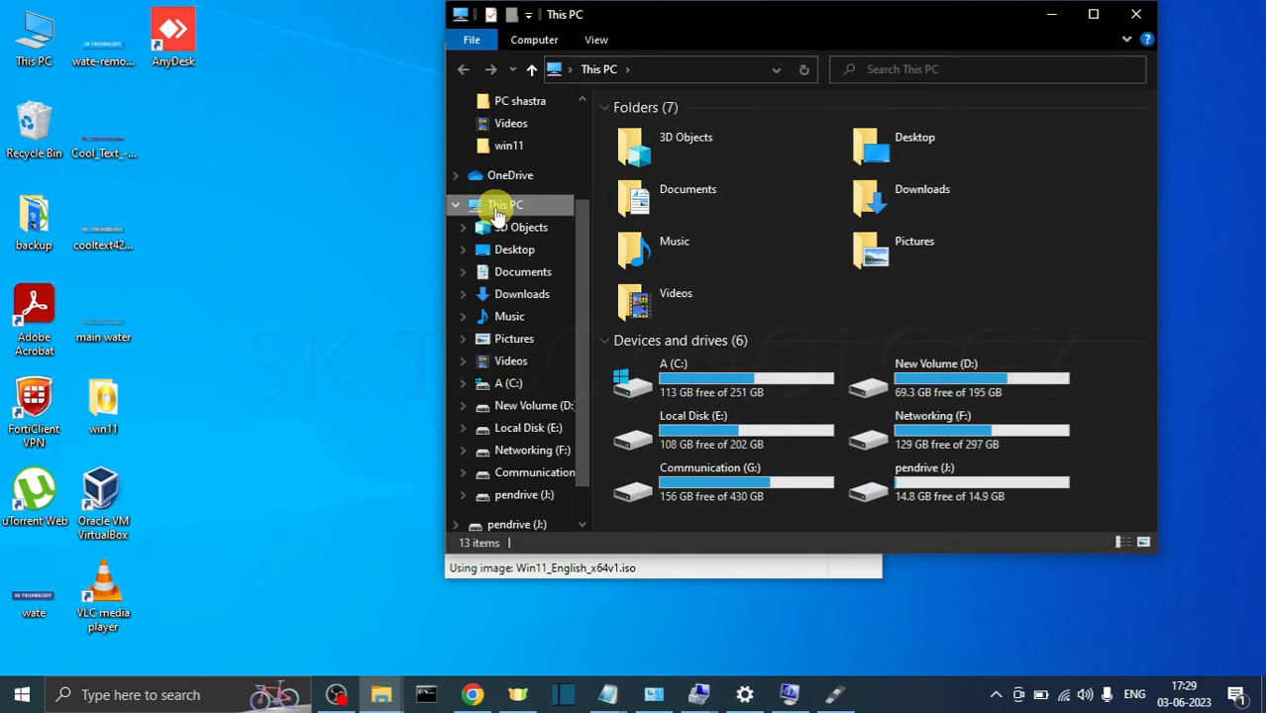
{"action": "right_click", "coordinate": [518, 209]}
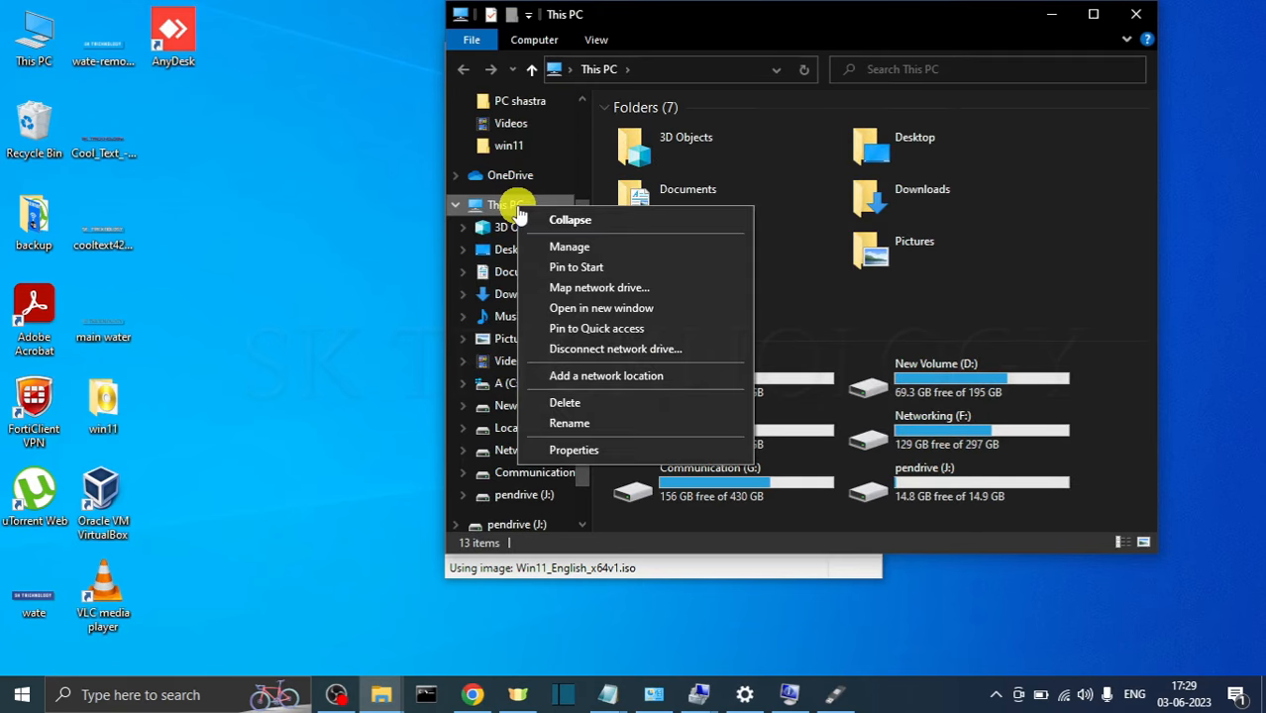
{"action": "left_click", "coordinate": [551, 247]}
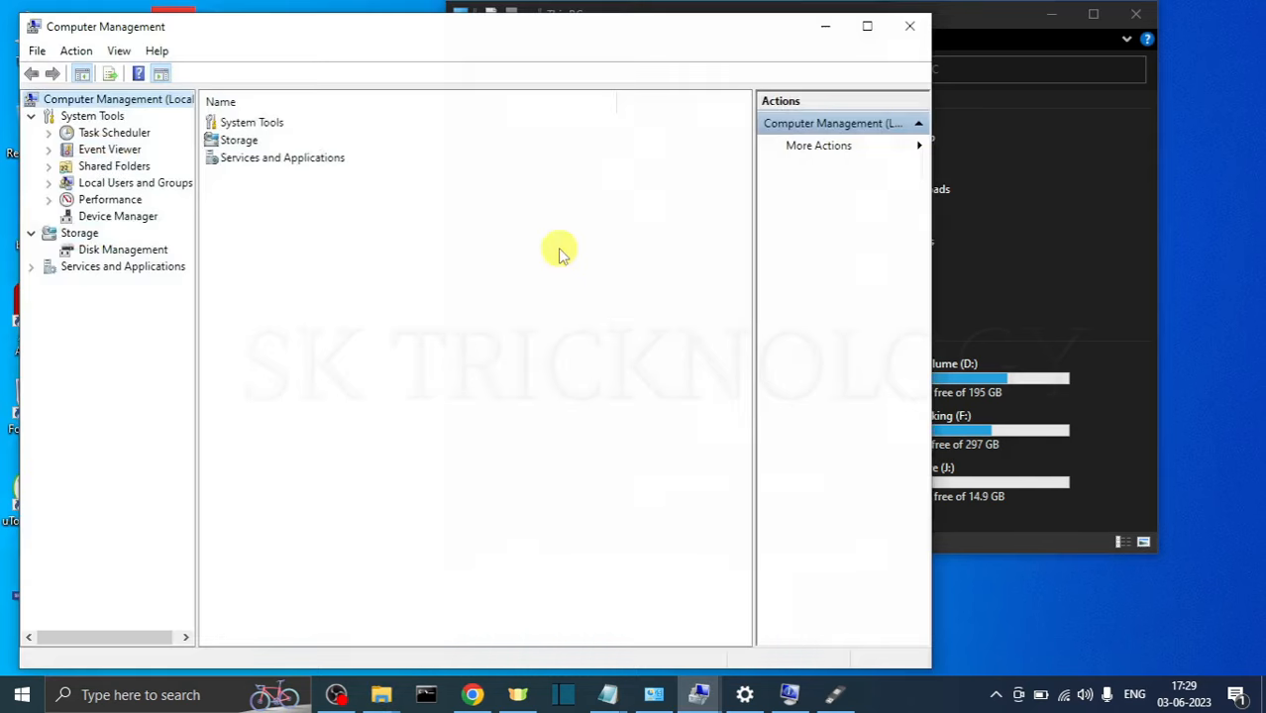
{"action": "left_click", "coordinate": [121, 250]}
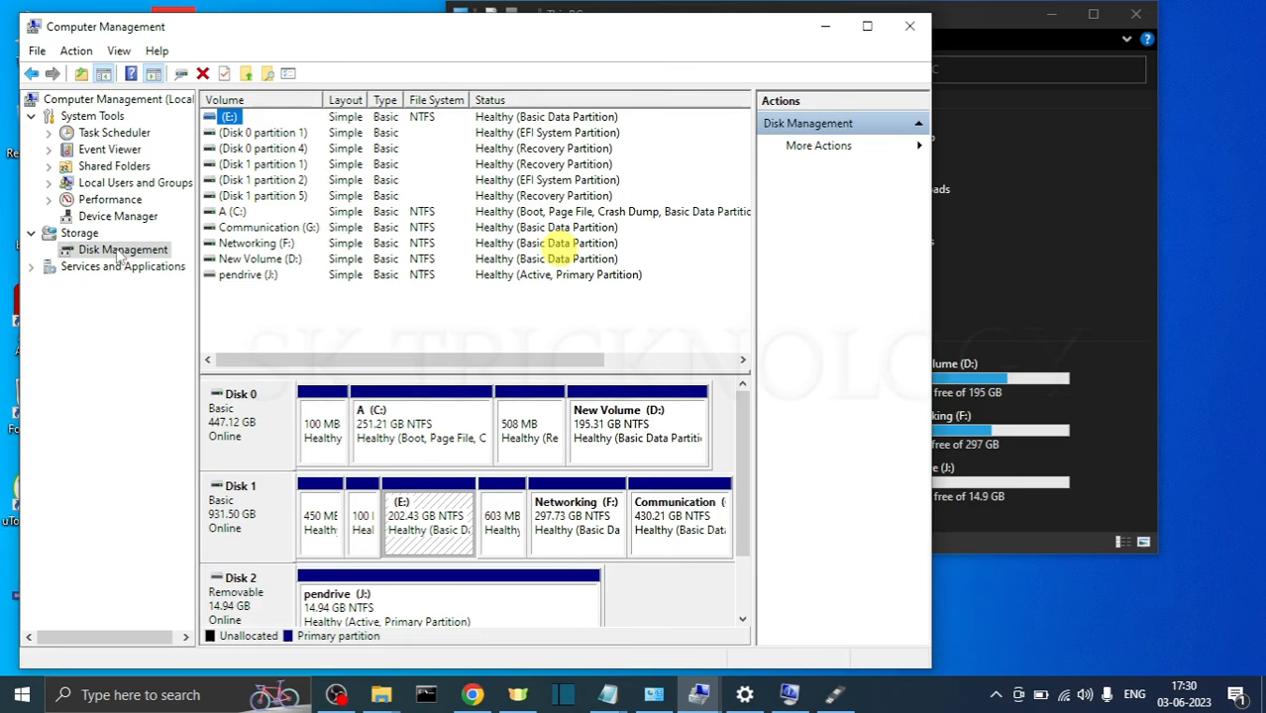
- Check the partition style of Disk 0 in its volume properties, then return to Rufus
{"action": "right_click", "coordinate": [246, 421]}
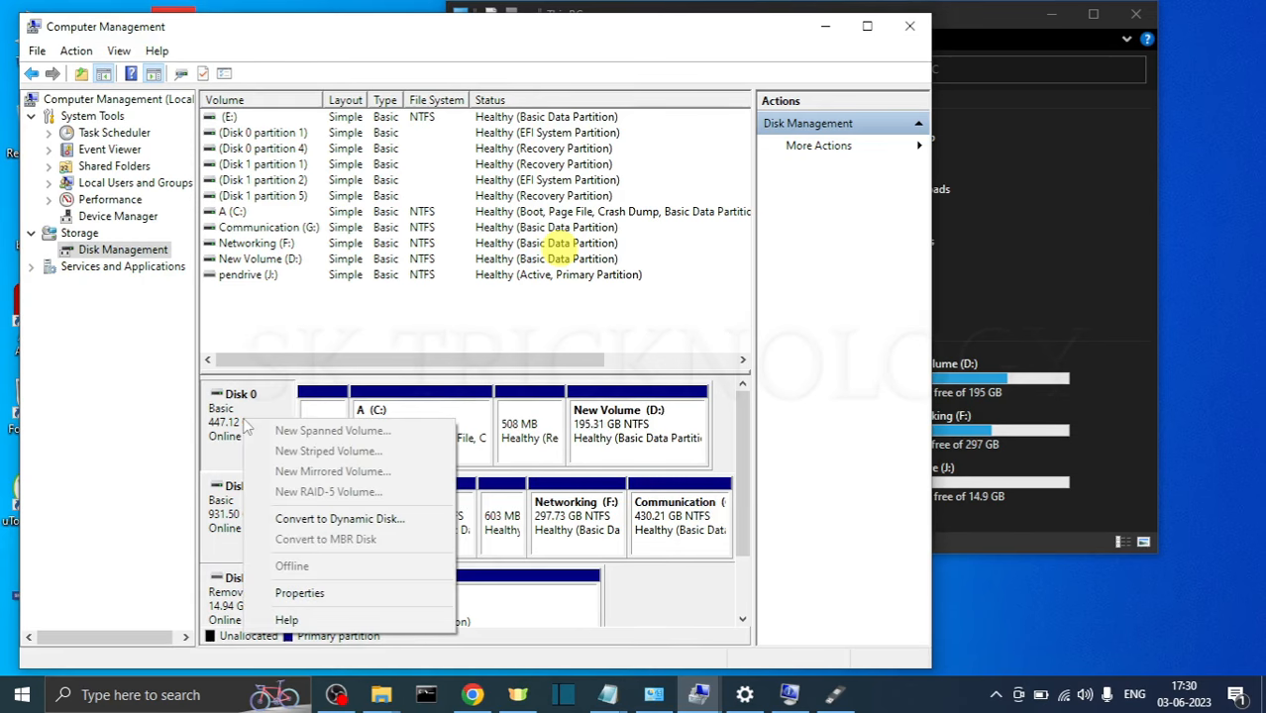
{"action": "left_click", "coordinate": [315, 594]}
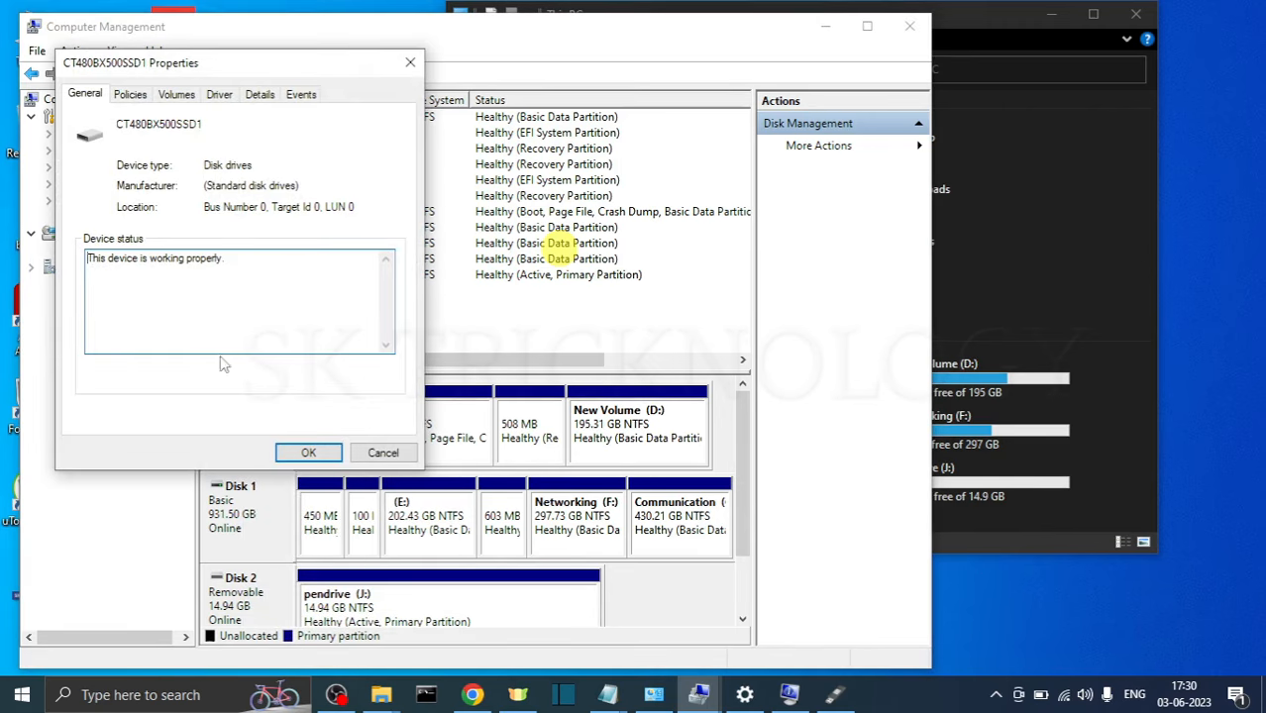
{"action": "left_click", "coordinate": [1014, 621]}
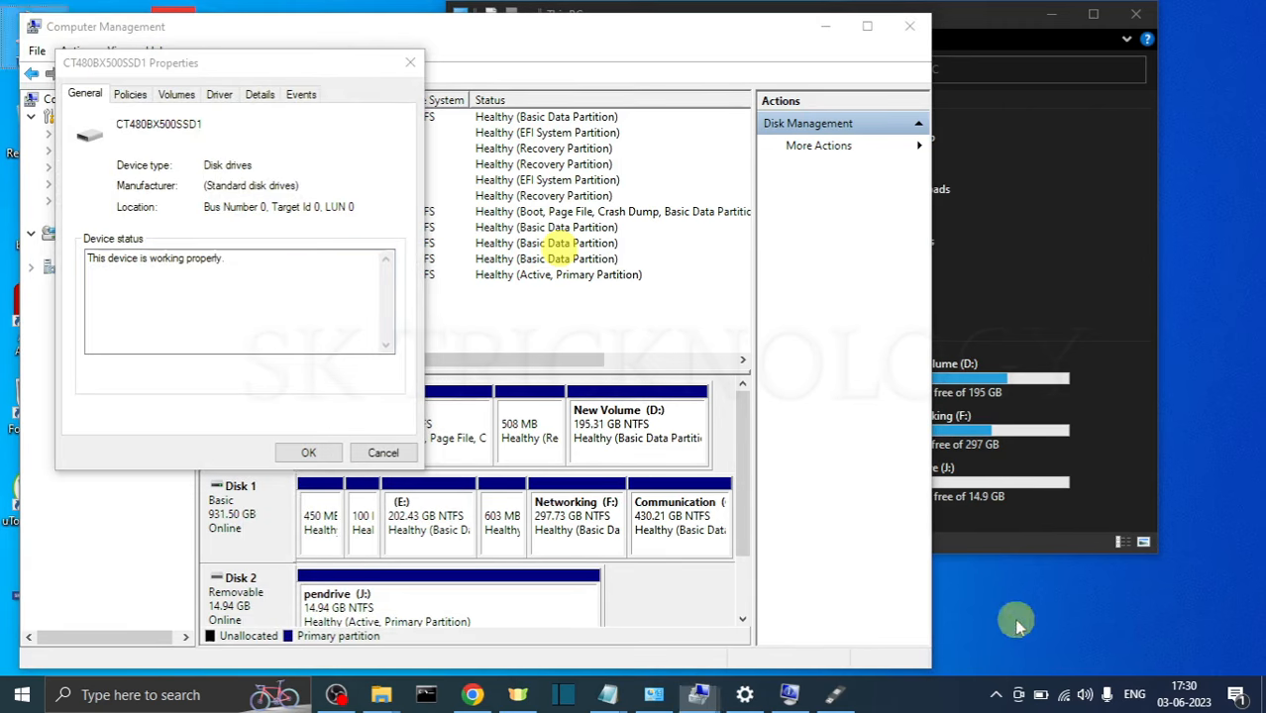
{"action": "left_click", "coordinate": [175, 95]}
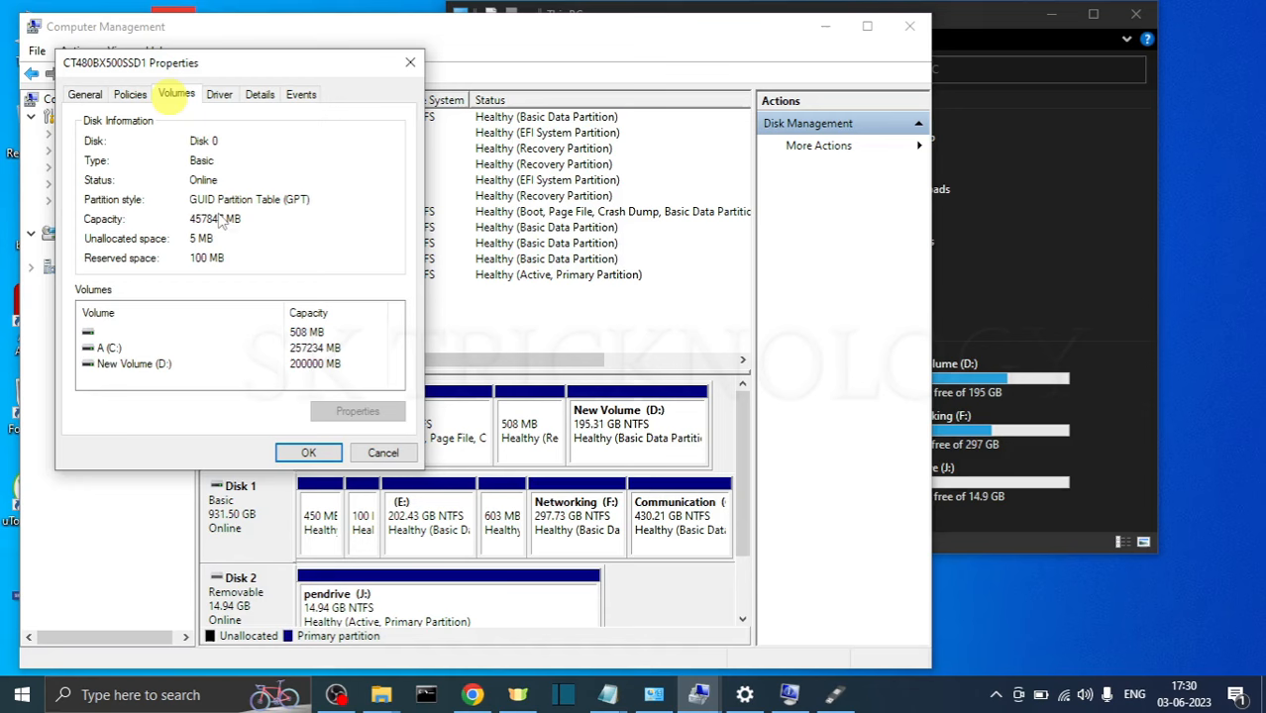
{"action": "left_click", "coordinate": [995, 595]}
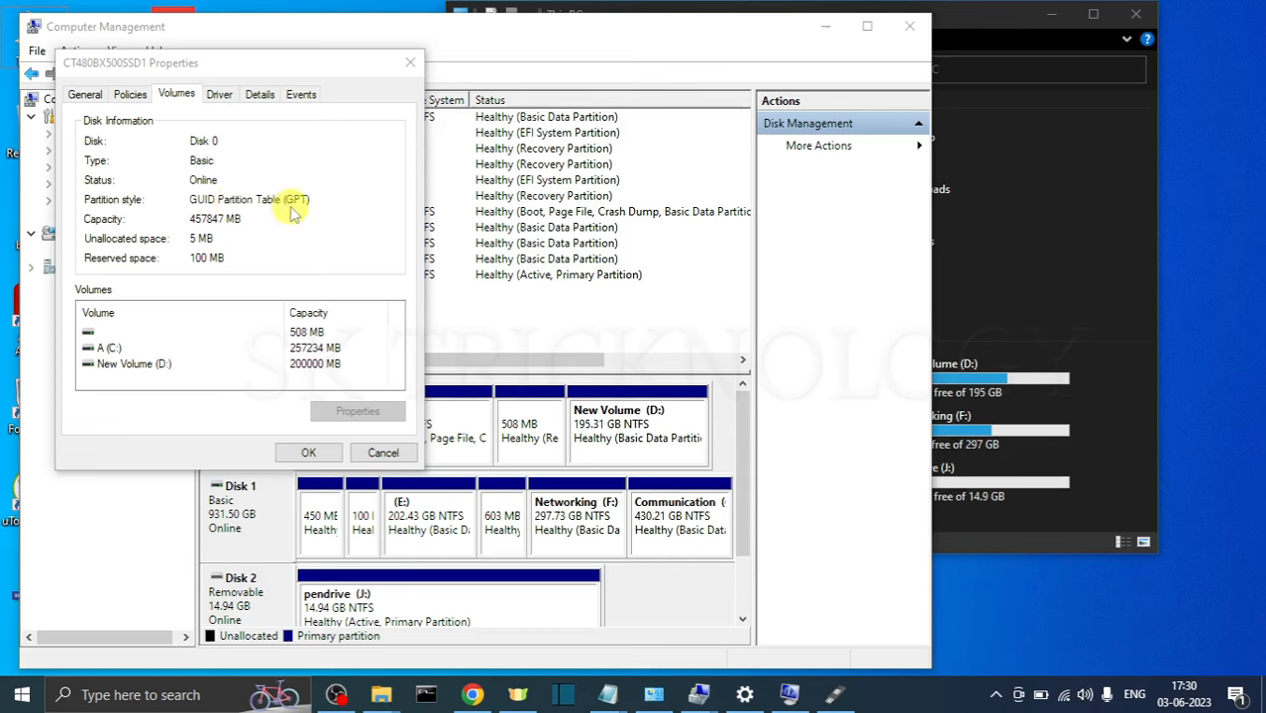
{"action": "left_click", "coordinate": [412, 70]}
{"action": "left_click", "coordinate": [825, 27]}
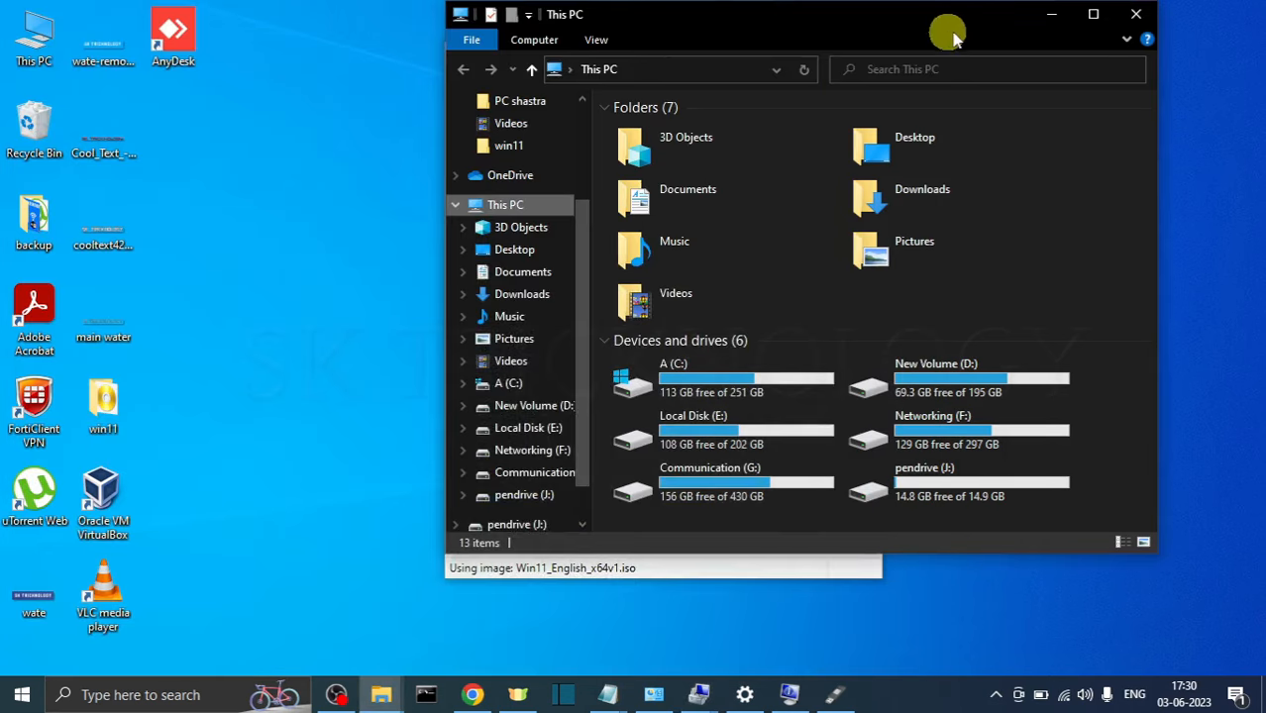
{"action": "left_click", "coordinate": [1051, 14]}
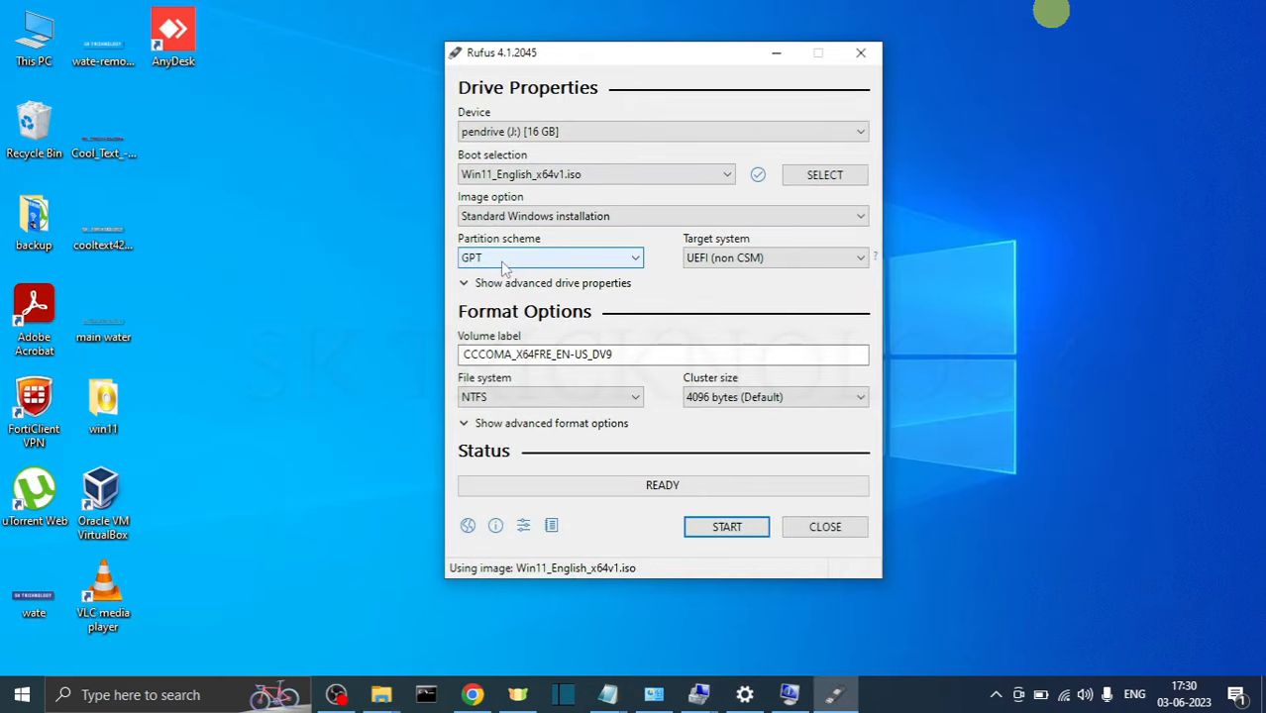
- Set the partition scheme to GPT, trying MBR in between to compare the target system
{"action": "left_click", "coordinate": [502, 258]}
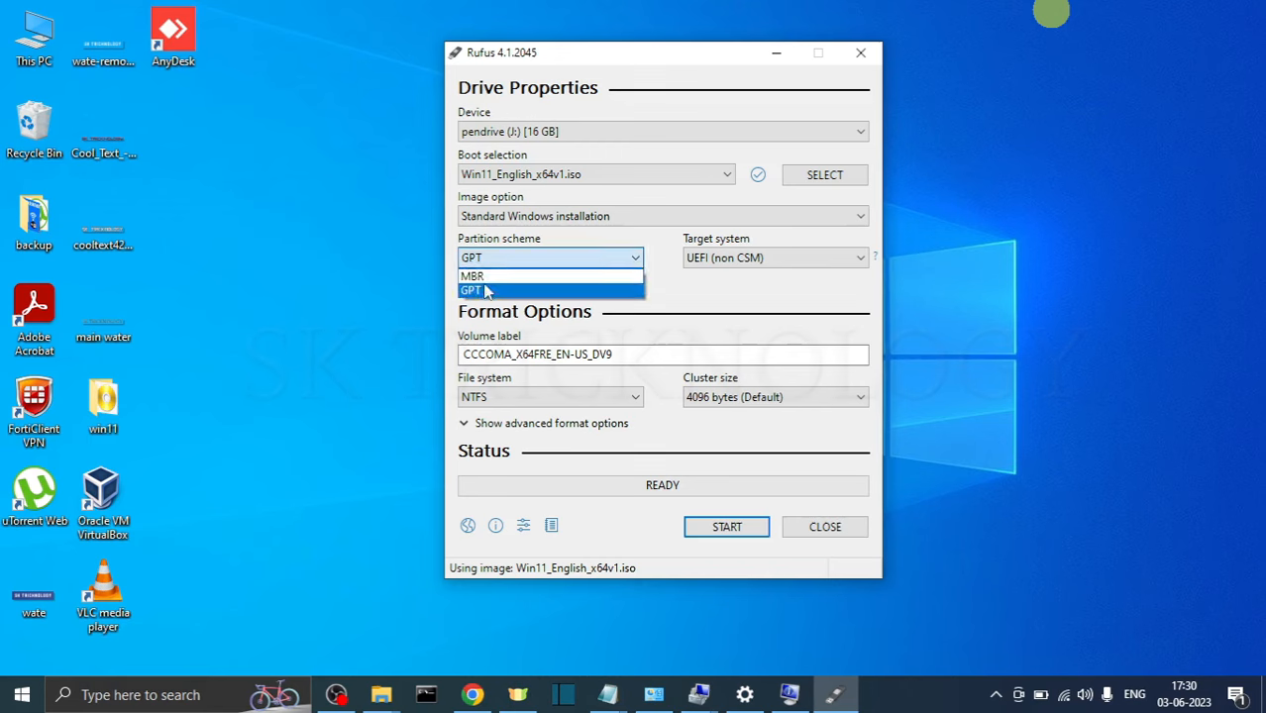
{"action": "left_click", "coordinate": [485, 287]}
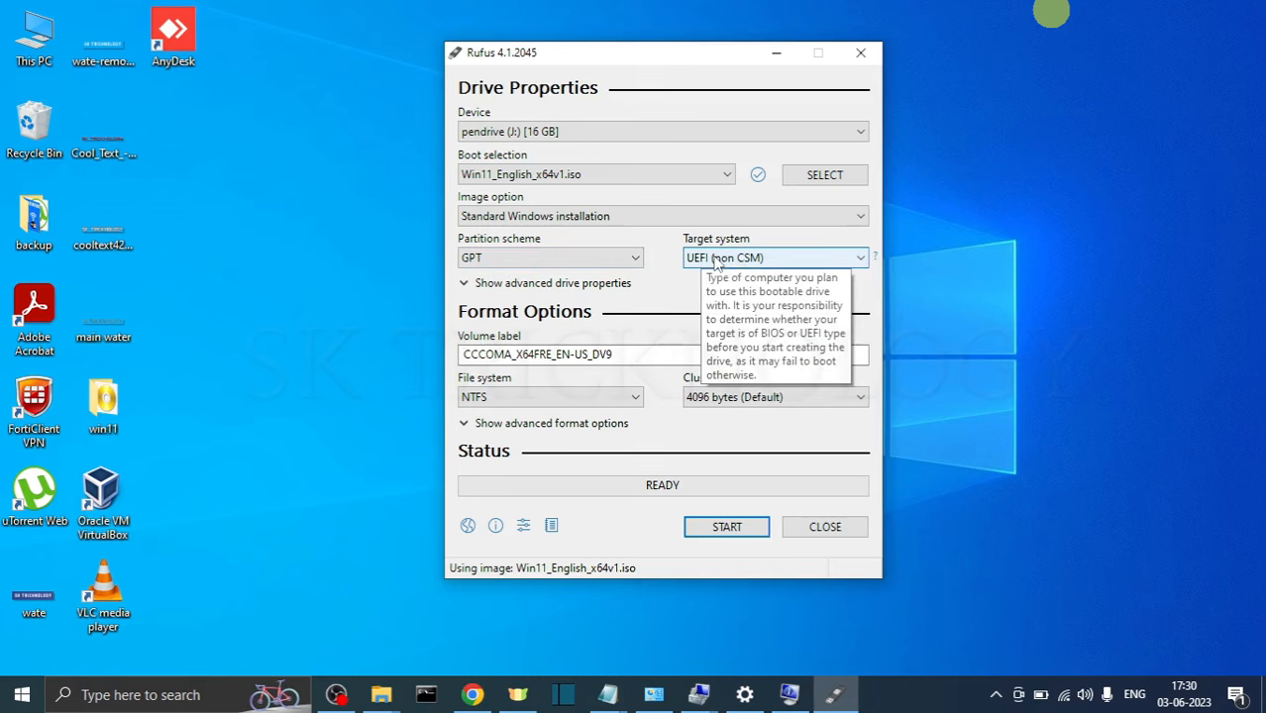
{"action": "left_click", "coordinate": [622, 259]}
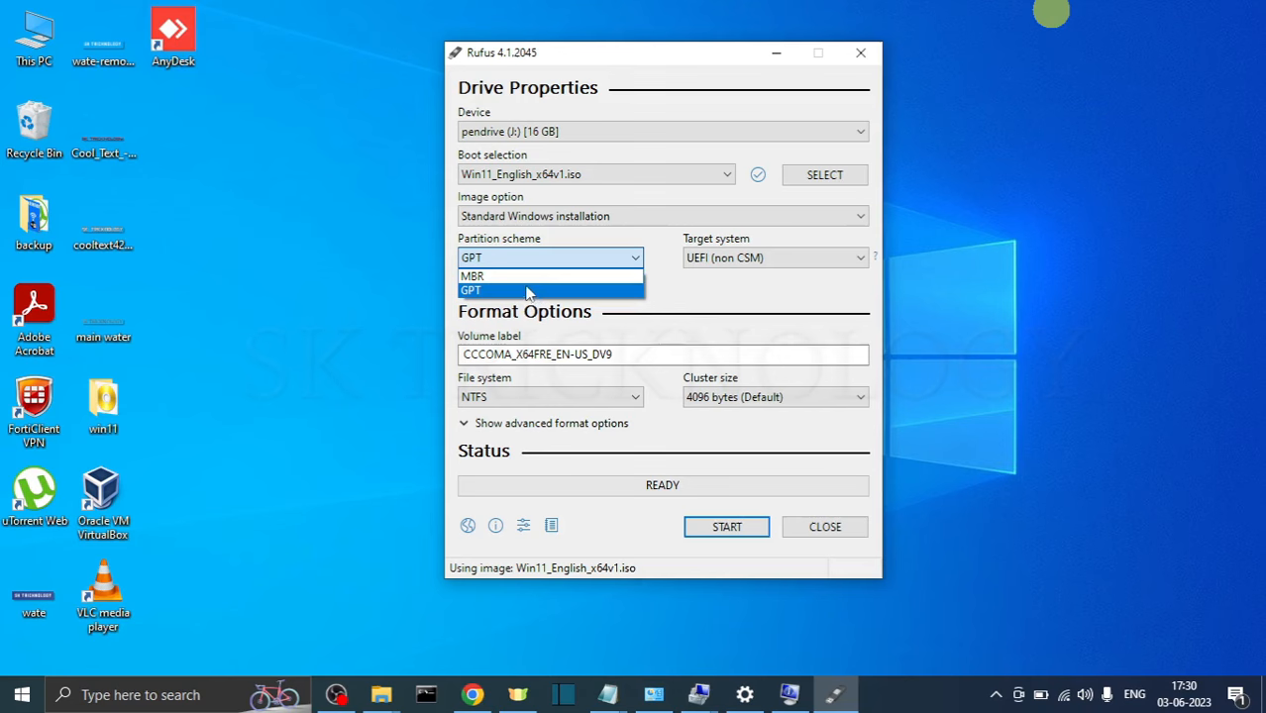
{"action": "left_click", "coordinate": [523, 276]}
{"action": "left_click", "coordinate": [587, 261]}
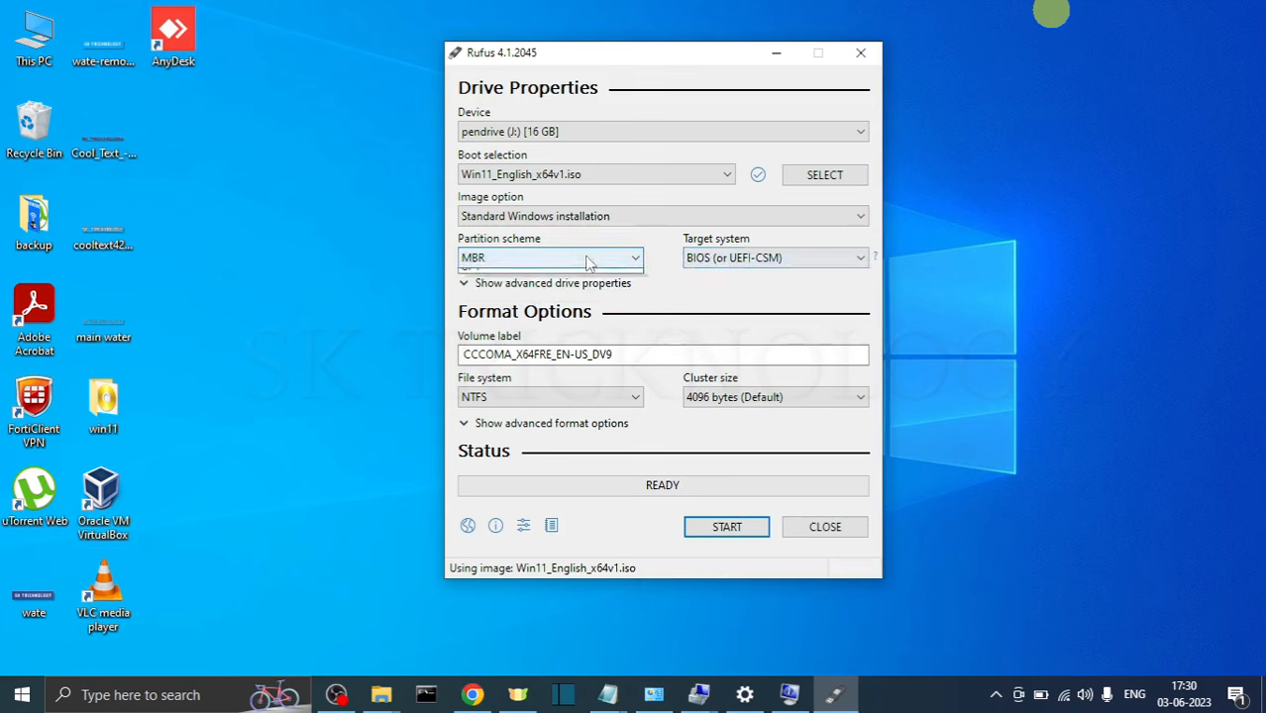
{"action": "left_click", "coordinate": [511, 289]}
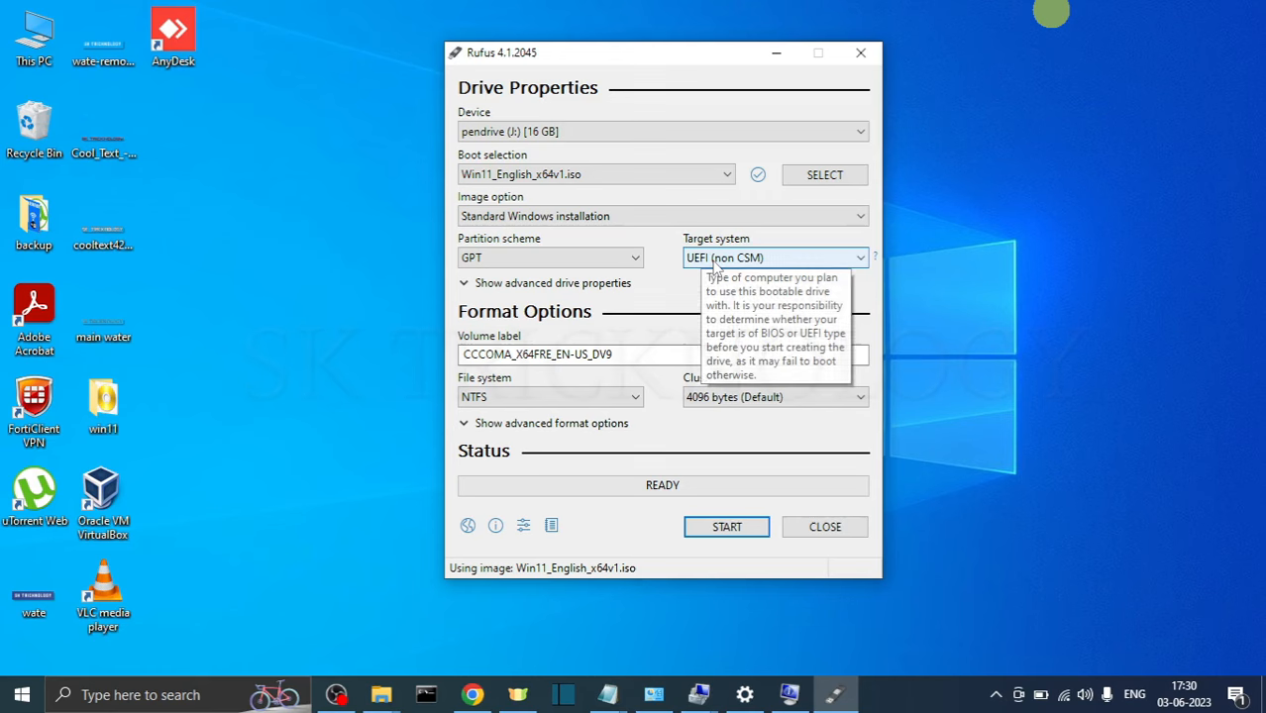
- Start writing the USB drive with the 4GB+ RAM, Secure Boot and TPM 2.0 requirement removed, accepting erasure of the pendrive's data
{"action": "left_click", "coordinate": [706, 530]}
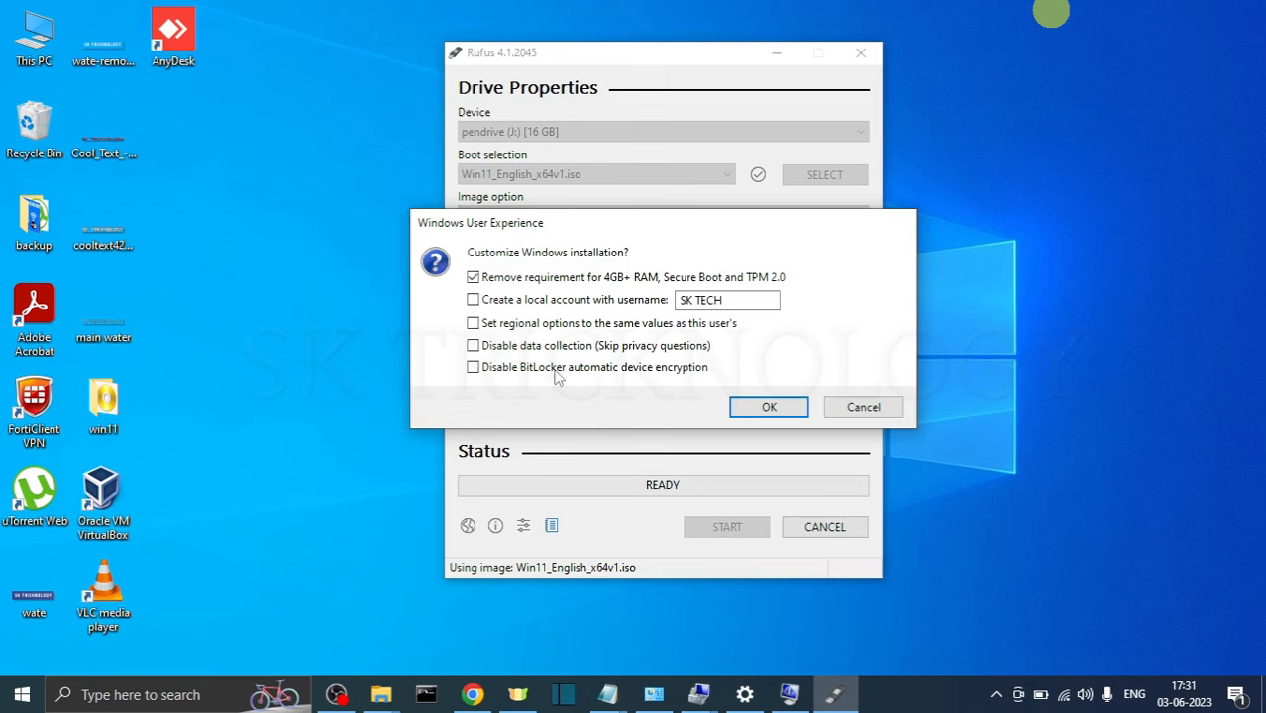
{"action": "left_click", "coordinate": [777, 409]}
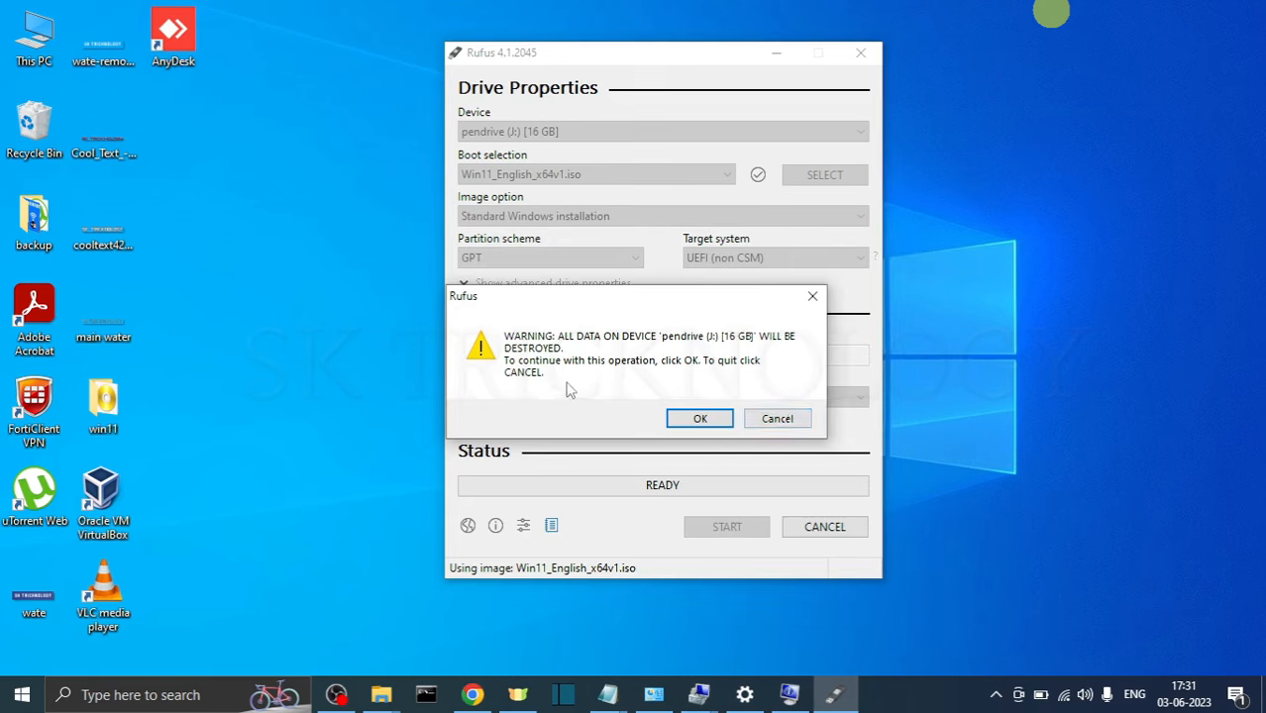
{"action": "left_click", "coordinate": [684, 420]}
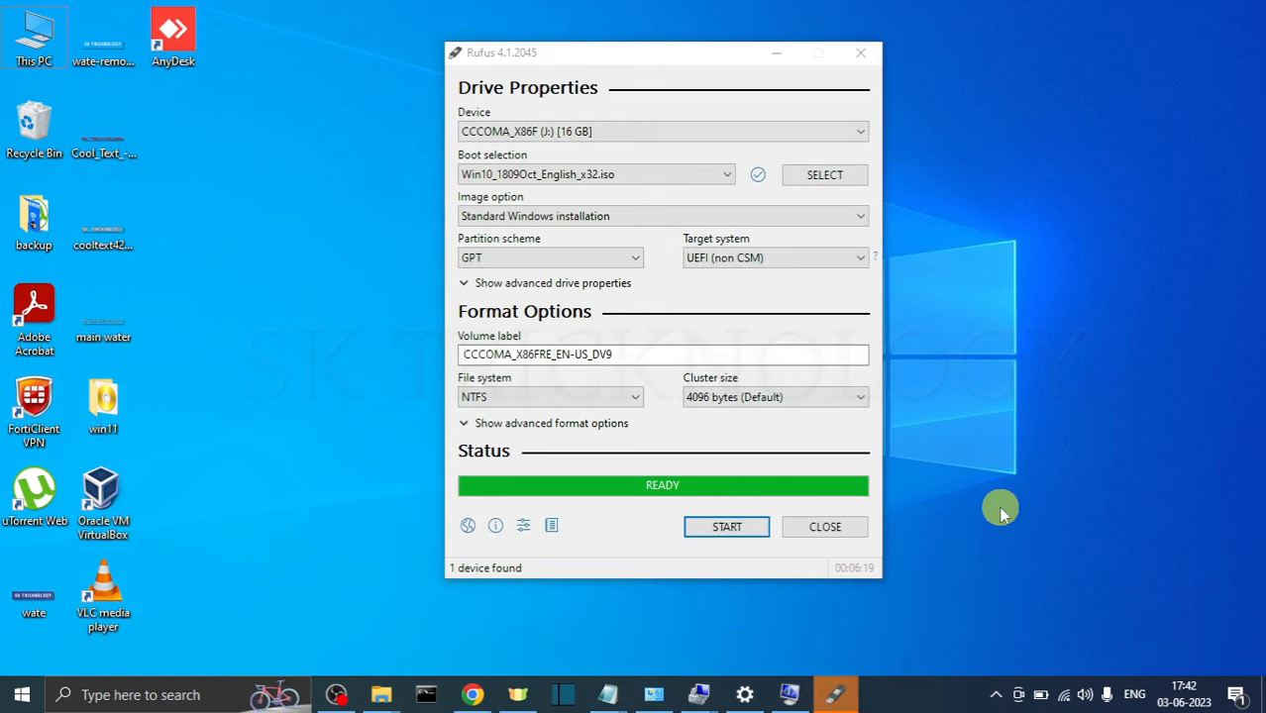
- Close Rufus and open the contents of the CCCOMA_X86F (J:) USB drive from This PC
{"action": "left_click", "coordinate": [827, 527]}
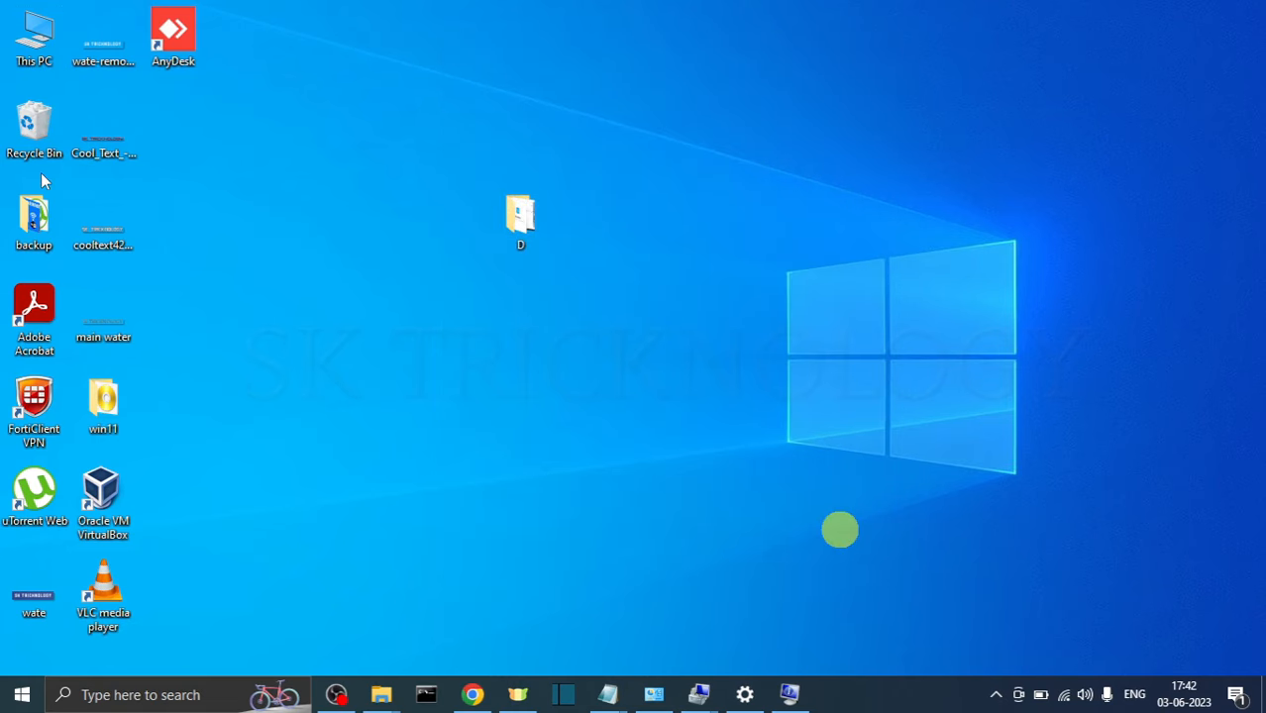
{"action": "left_click", "coordinate": [22, 51]}
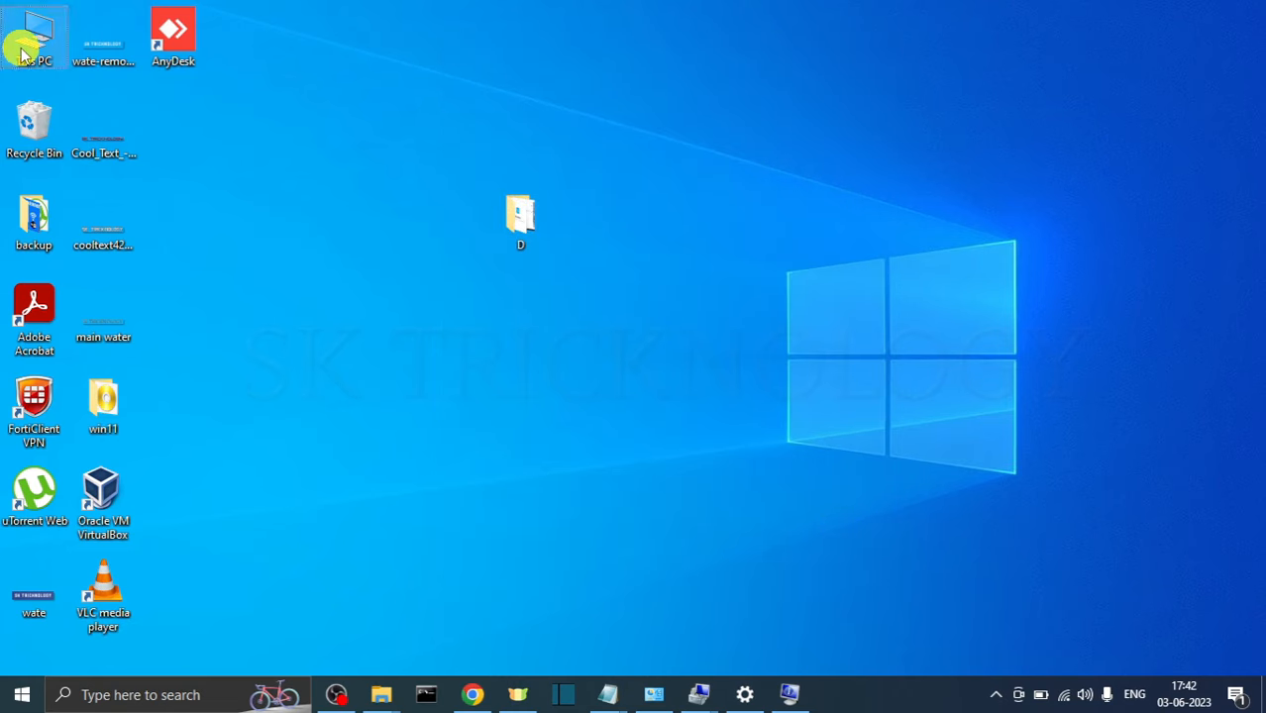
{"action": "double_click", "coordinate": [21, 52]}
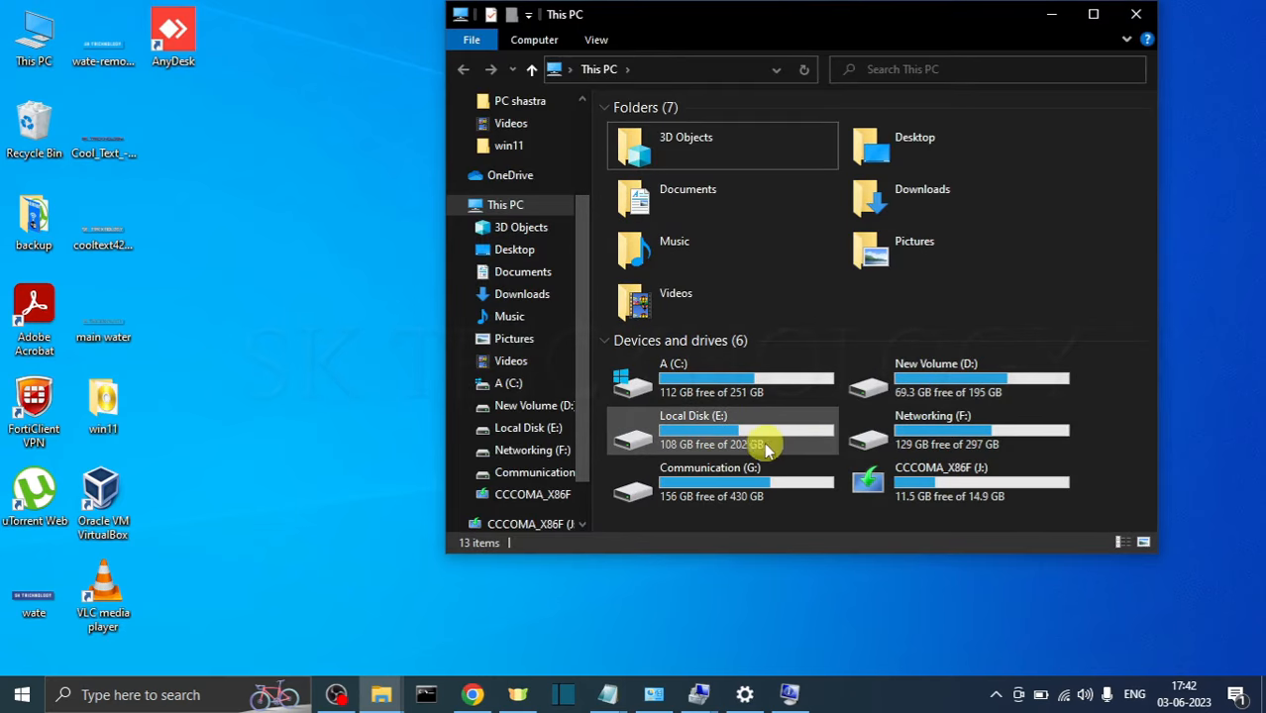
{"action": "double_click", "coordinate": [923, 483]}
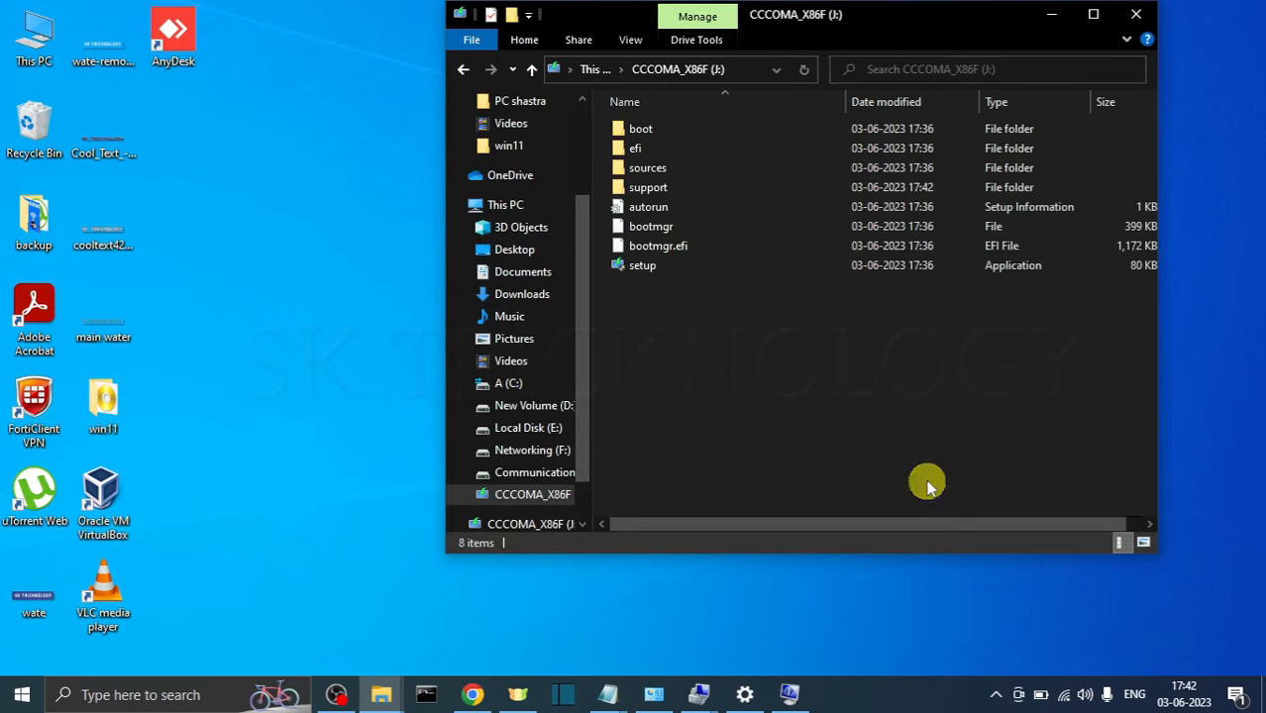
- Open the win11 folder from the desktop and arrange its narrowed window side by side with the USB drive's window
{"action": "left_click_drag", "start_coordinate": [911, 36], "coordinate": [970, 57]}
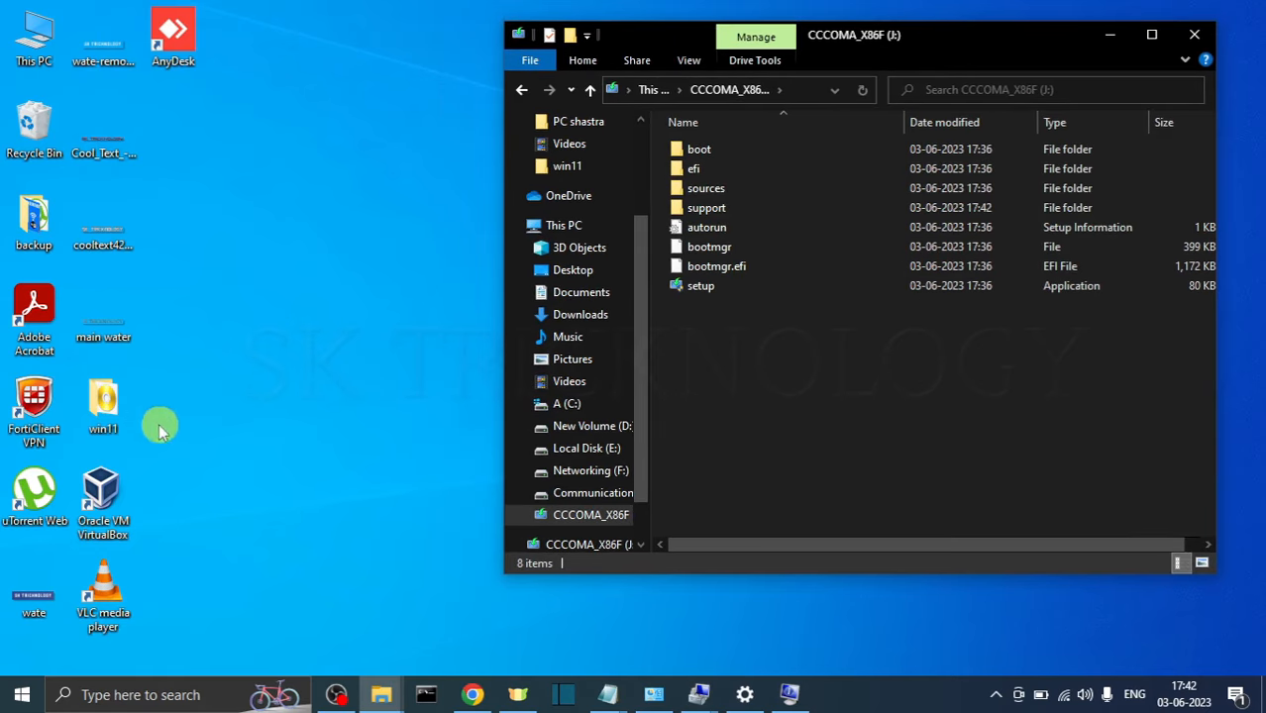
{"action": "double_click", "coordinate": [103, 398]}
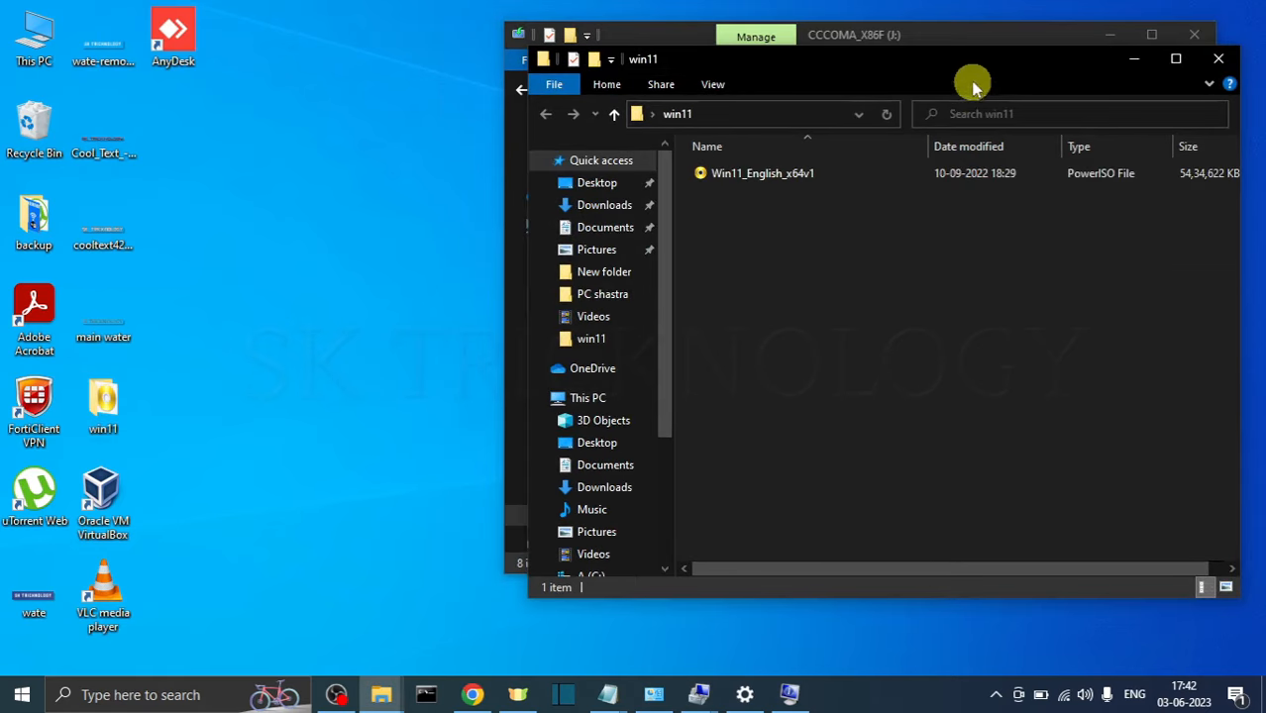
{"action": "left_click_drag", "start_coordinate": [1038, 59], "coordinate": [567, 87]}
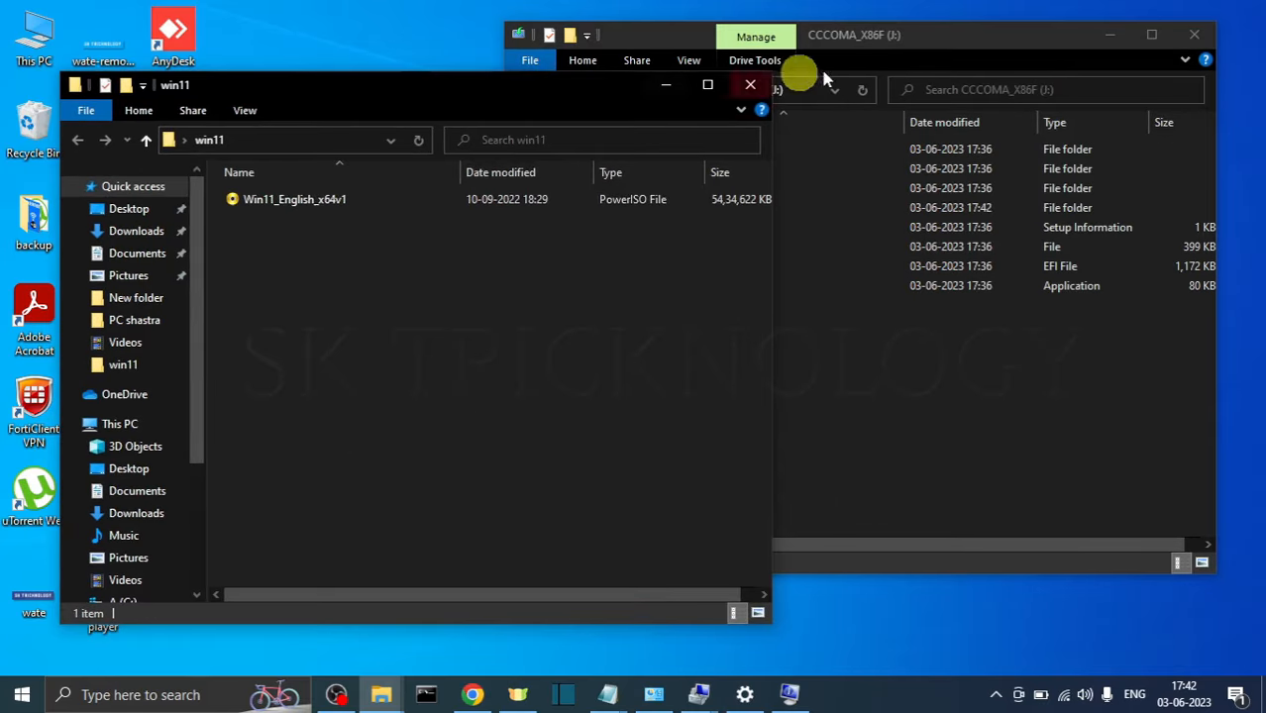
{"action": "left_click_drag", "start_coordinate": [933, 34], "coordinate": [1002, 58]}
{"action": "left_click_drag", "start_coordinate": [770, 378], "coordinate": [558, 365]}
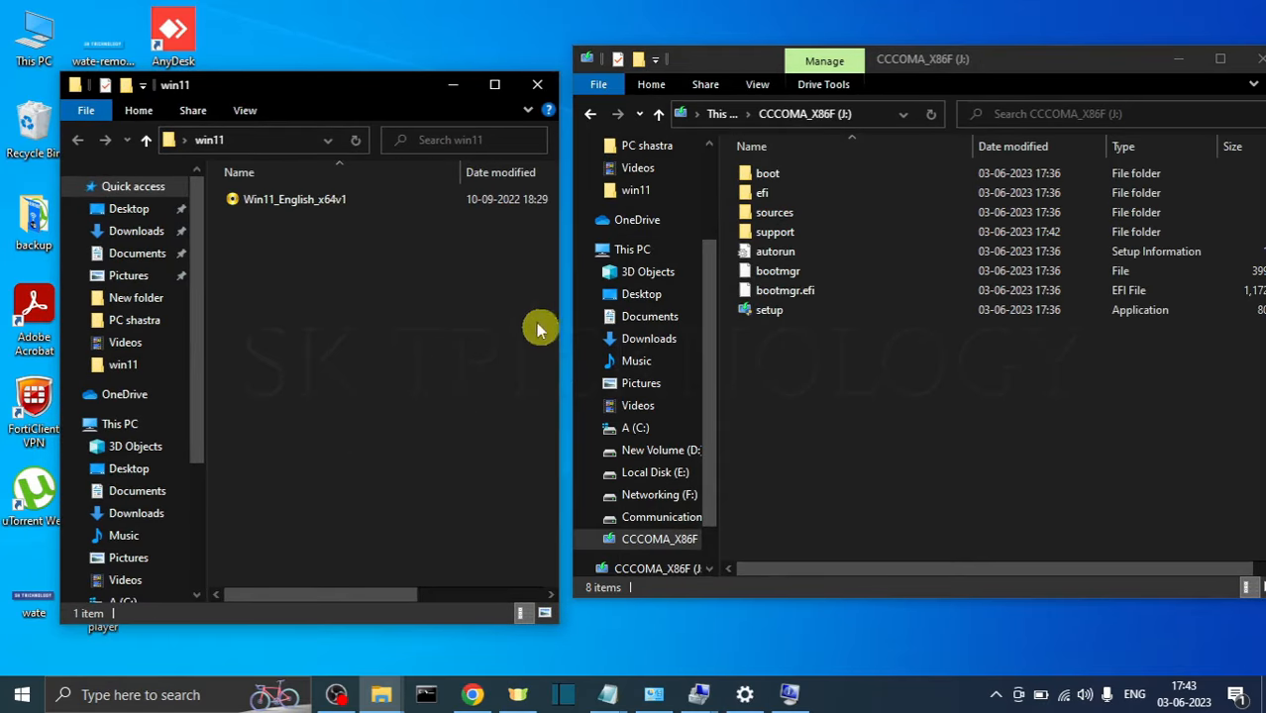